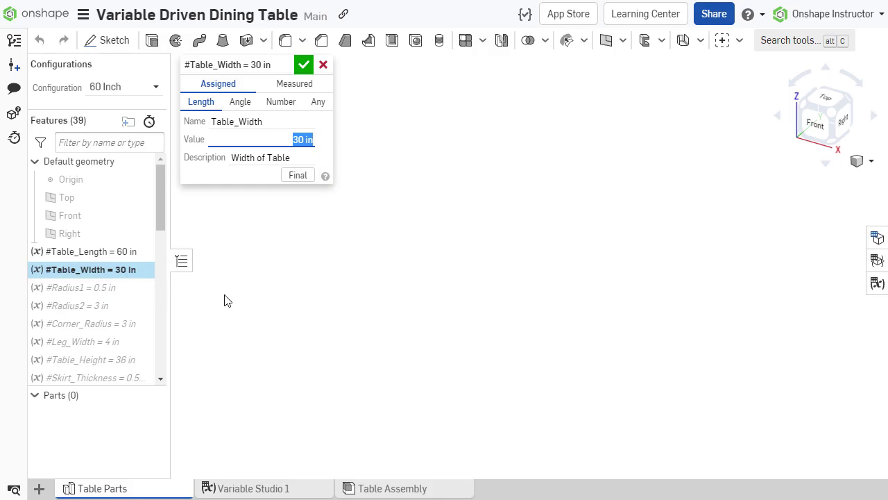
- Set the Table_Width variable's value to #Table_Length*2/3, show the final table and accept the change
{"action": "type", "text": "#Table"}
{"action": "key", "text": "Return"}
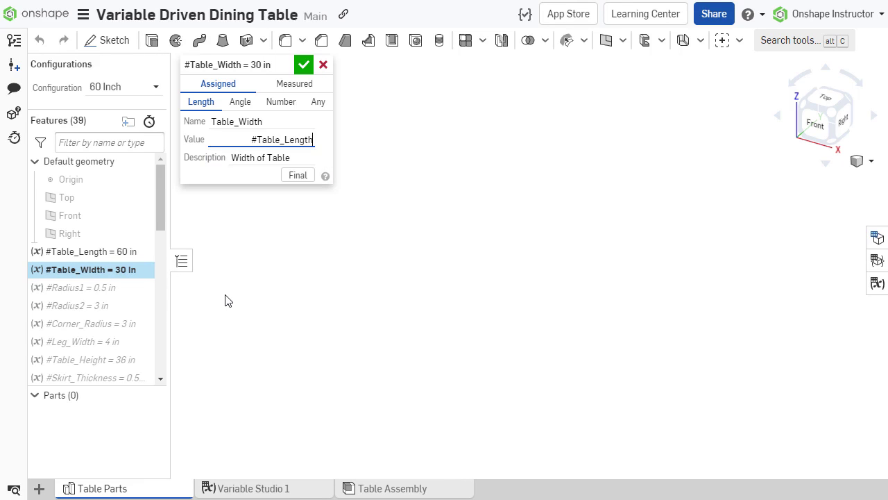
{"action": "type", "text": "*2/3"}
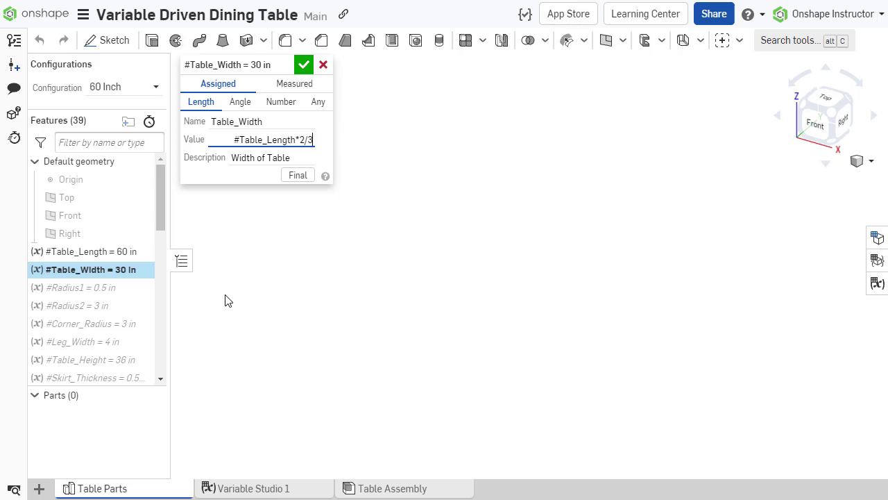
{"action": "key", "text": "Return"}
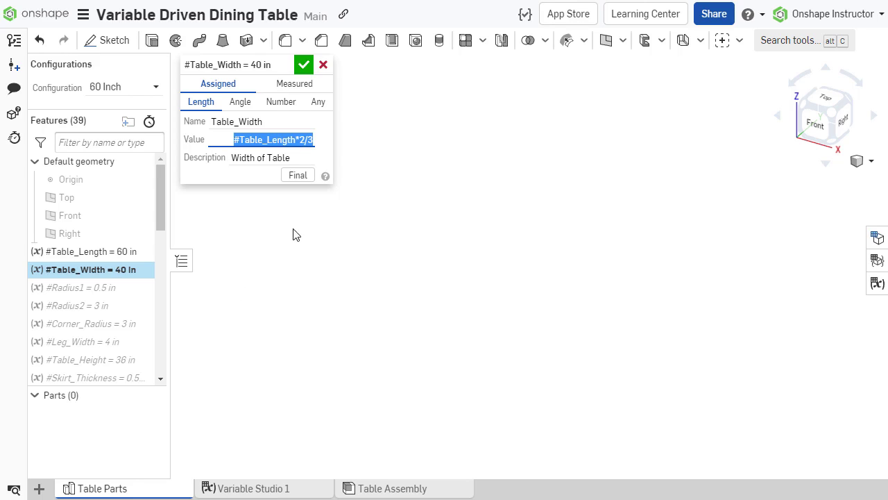
{"action": "left_click", "coordinate": [297, 175]}
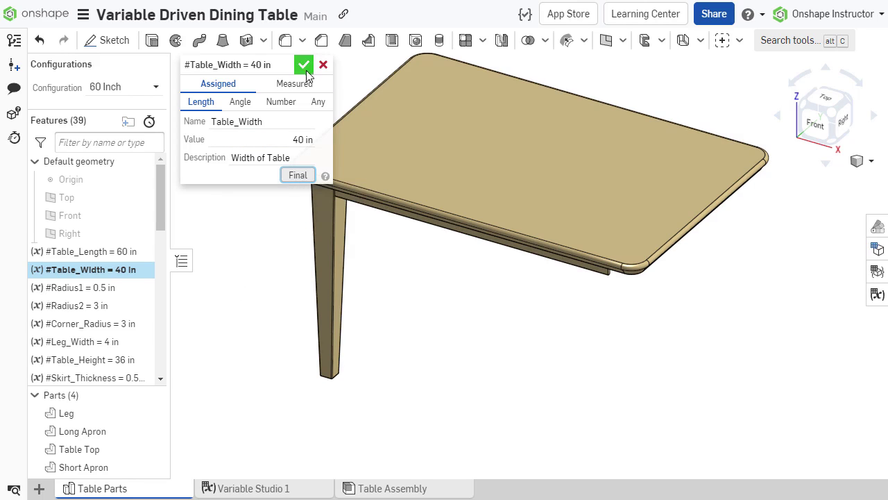
{"action": "left_click", "coordinate": [306, 70]}
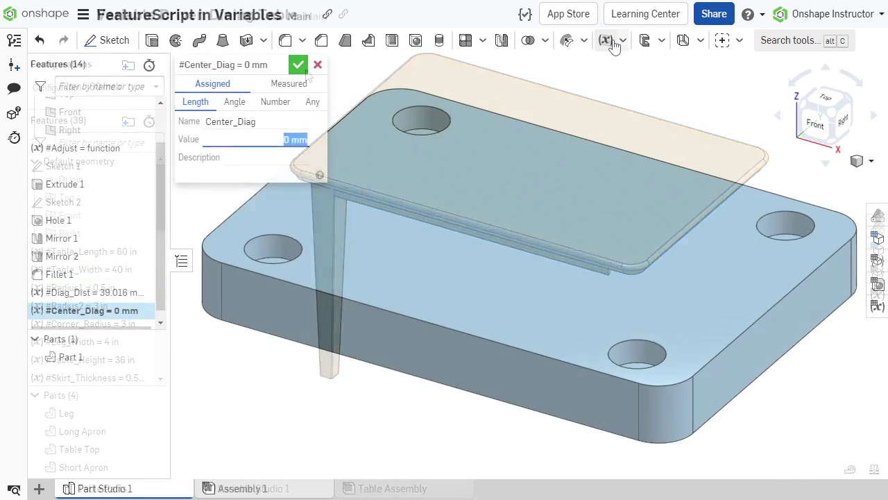
- Set the Center_Diag length variable's value to #Diag_Dist/2
{"action": "type", "text": "#Di"}
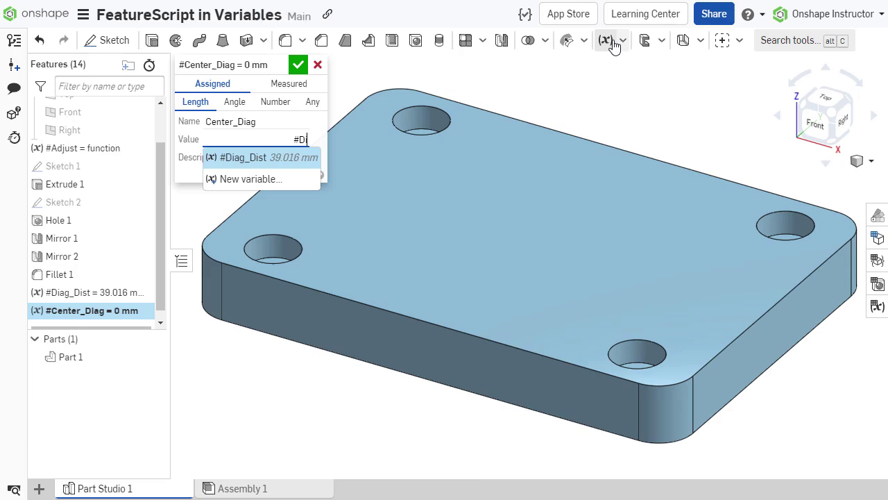
{"action": "type", "text": "ag_Dist/2"}
{"action": "key", "text": "Tab"}
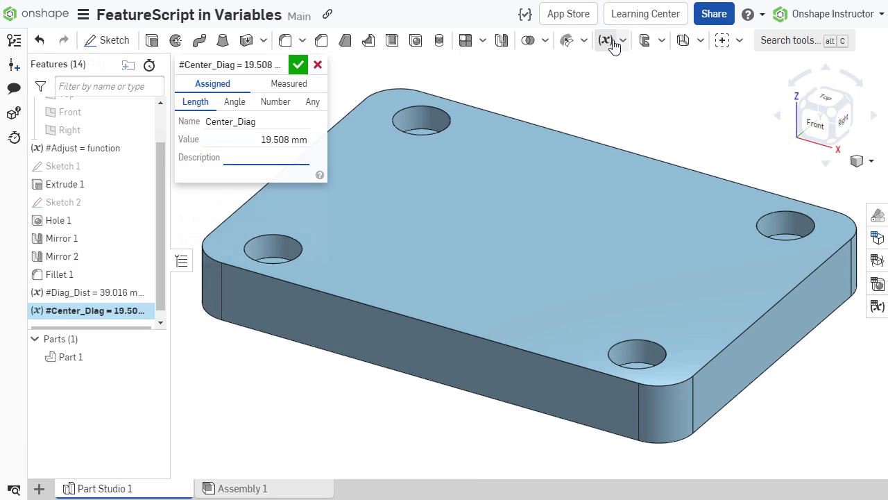
- Define Diag_Dist as the measured minimum distance between two diagonally opposite hole faces, using their axes
{"action": "left_click", "coordinate": [421, 125]}
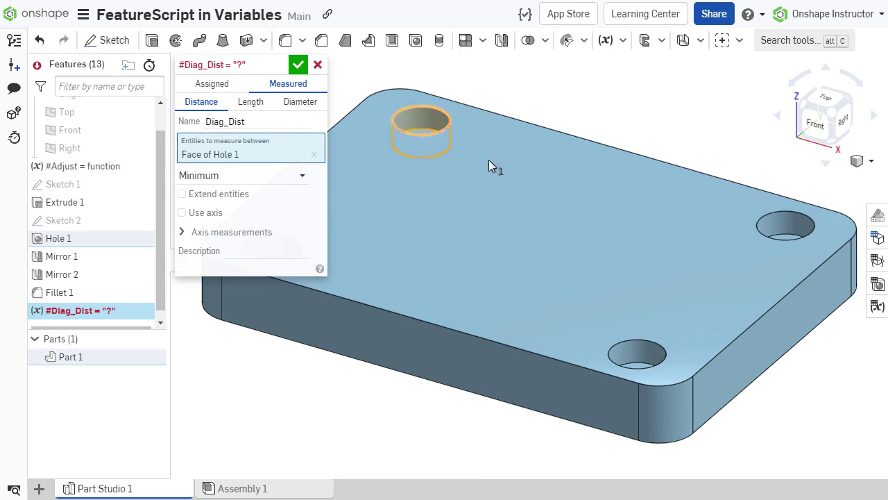
{"action": "left_click", "coordinate": [637, 357]}
{"action": "left_click", "coordinate": [184, 229]}
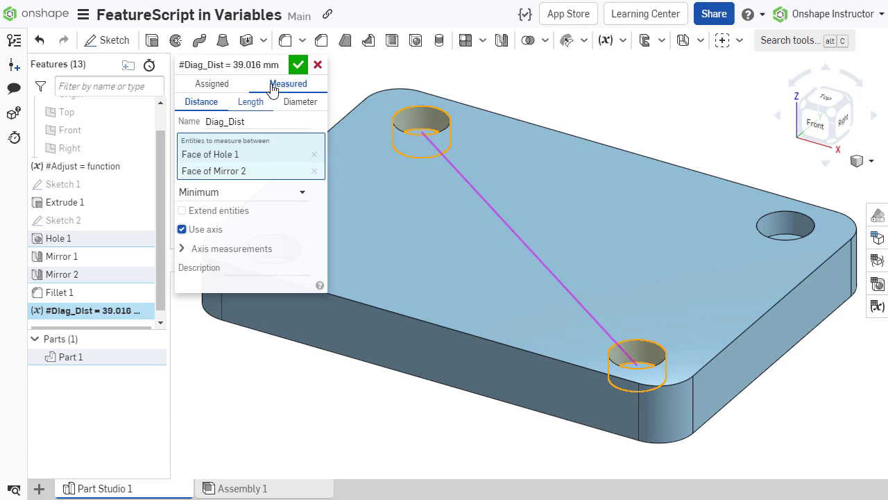
{"action": "left_click", "coordinate": [298, 65]}
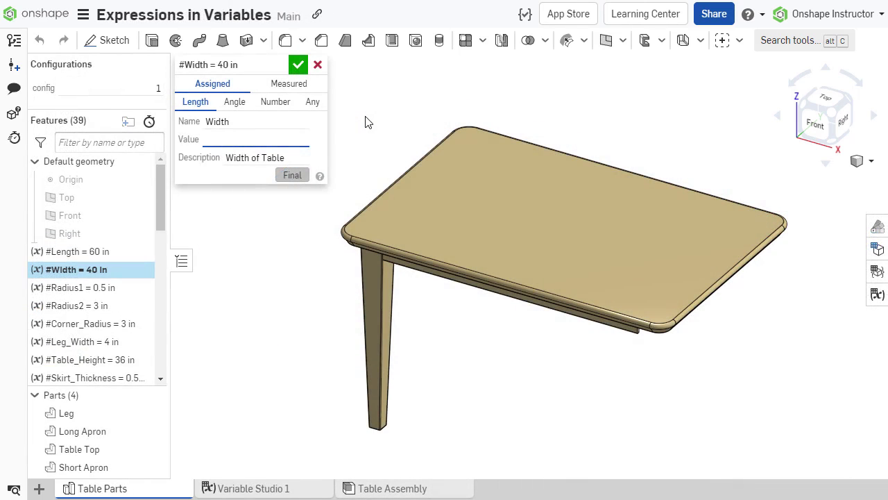
- Set the table's Width variable to the expression #Length*2/3 and accept it
{"action": "type", "text": "#Length"}
{"action": "key", "text": "Return"}
{"action": "type", "text": "*2/3"}
{"action": "key", "text": "Tab"}
{"action": "left_click", "coordinate": [298, 64]}
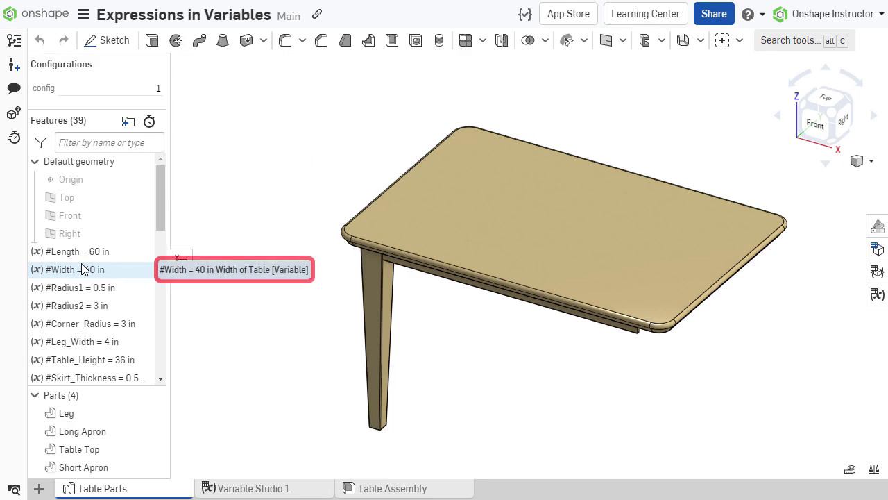
- Create a length variable named Center_Dist with the value #Width/2
{"action": "left_click", "coordinate": [605, 41]}
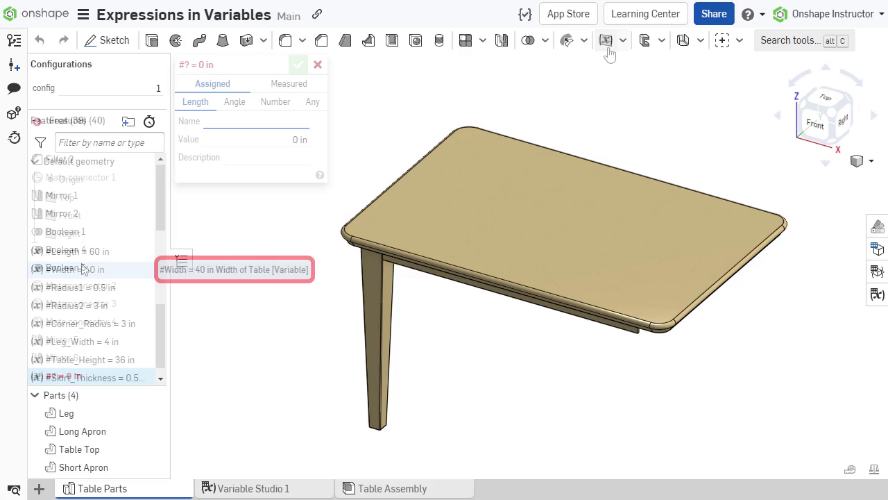
{"action": "type", "text": "Center_Dist"}
{"action": "key", "text": "Tab"}
{"action": "type", "text": "#W"}
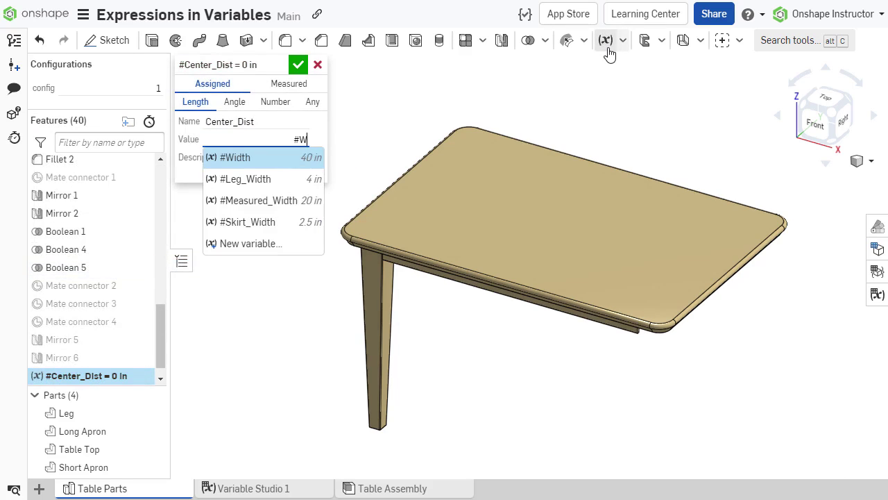
{"action": "type", "text": "id"}
{"action": "key", "text": "Return"}
{"action": "type", "text": "/2"}
{"action": "key", "text": "Tab"}
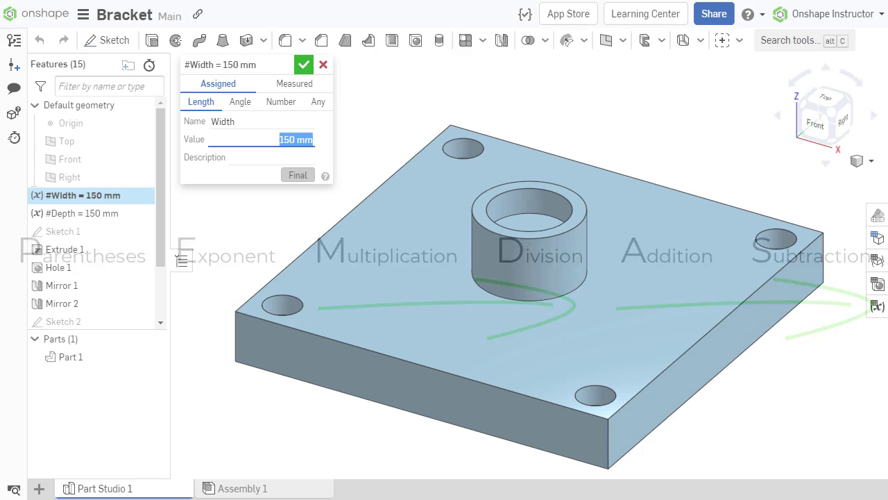
- Set the bracket's Width variable to the unitless sum 150+50
{"action": "type", "text": "150+50"}
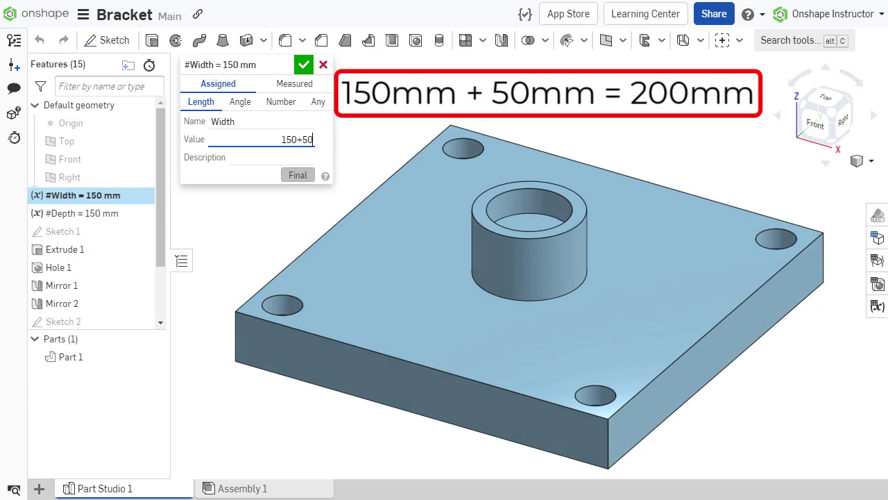
{"action": "key", "text": "Tab"}
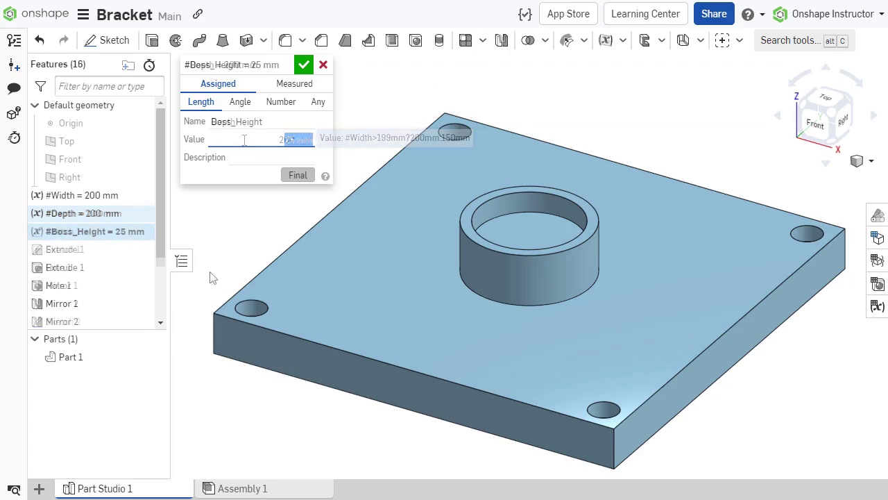
- Set the Boss_Height variable to the expression 20.375+9.525
{"action": "type", "text": "20"}
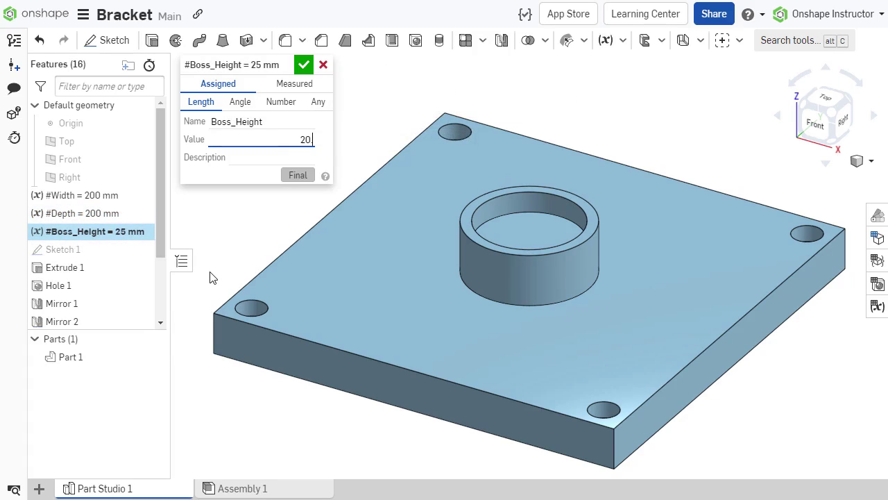
{"action": "type", "text": ".375+9.525"}
{"action": "key", "text": "Tab"}
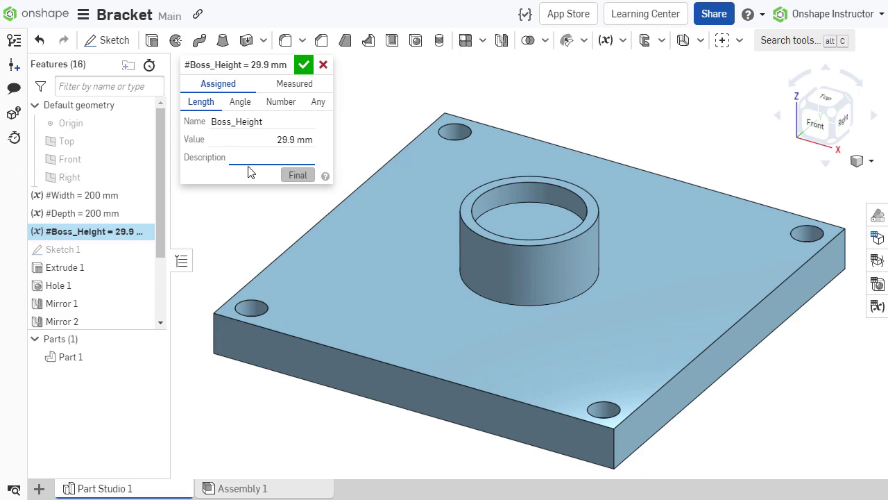
- Replace the Boss_Height expression with 25mm+.25
{"action": "left_click", "coordinate": [262, 138]}
{"action": "type", "text": "25m"}
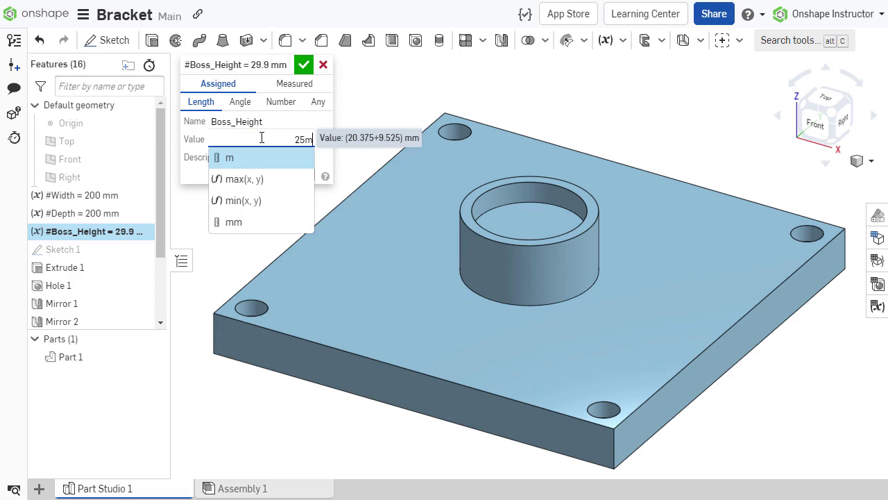
{"action": "type", "text": "m+.25"}
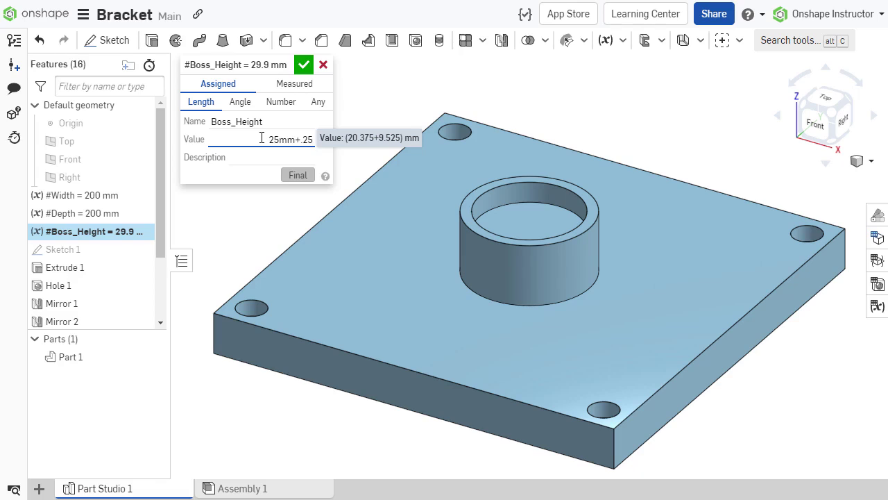
{"action": "key", "text": "Tab"}
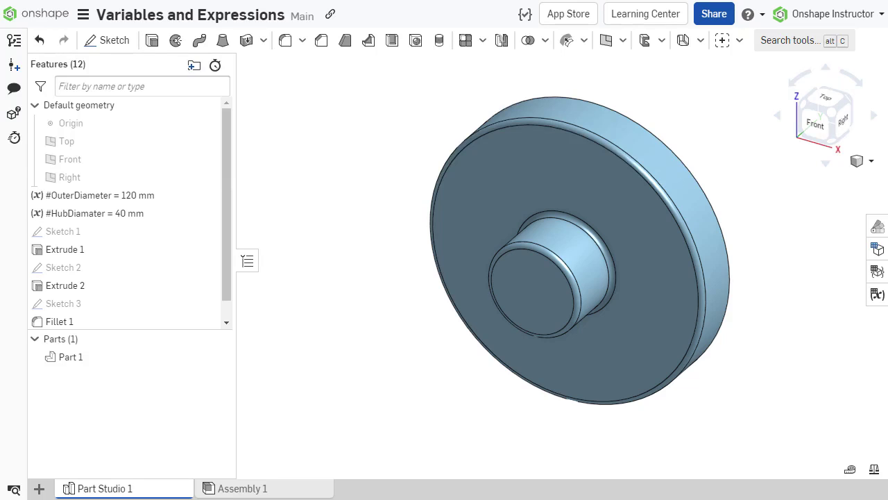
- Edit Sketch 3 and shrink its construction circle on the disc face to about 80 mm in diameter
{"action": "right_click", "coordinate": [159, 304]}
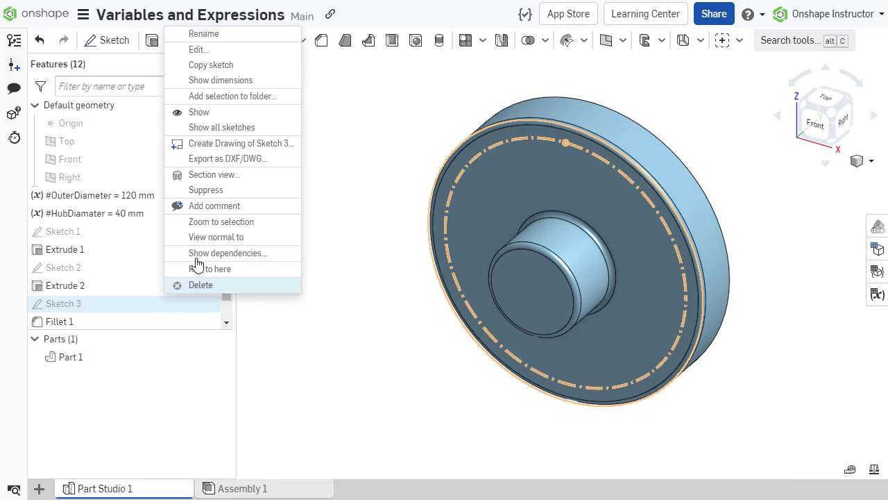
{"action": "left_click", "coordinate": [224, 50]}
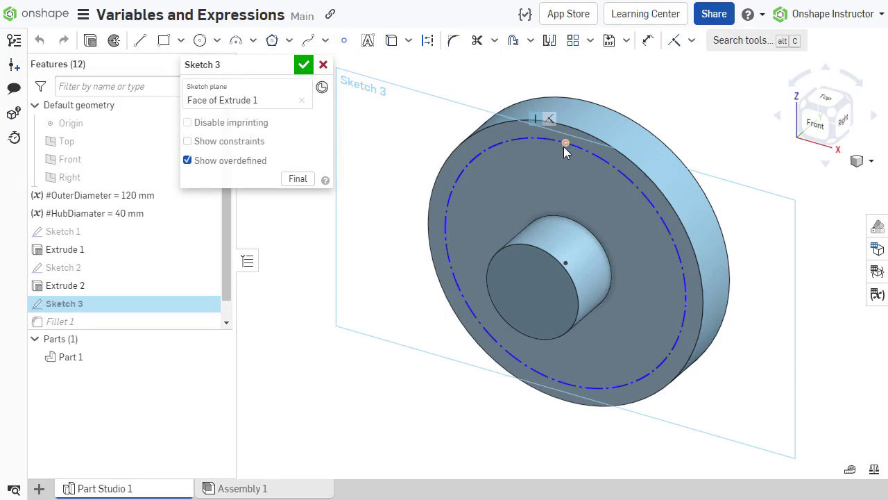
{"action": "left_click_drag", "start_coordinate": [565, 144], "coordinate": [561, 172]}
{"action": "left_click", "coordinate": [302, 65]}
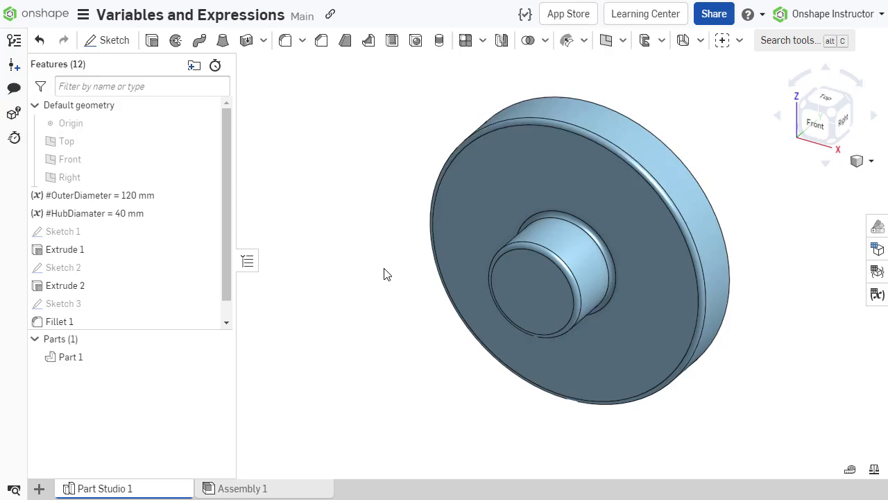
- Create a length variable named BoltCircleDiameter with the value (#OuterDiameter+#HubDiamater)/2
{"action": "key", "text": "shift+v"}
{"action": "type", "text": "Bolt"}
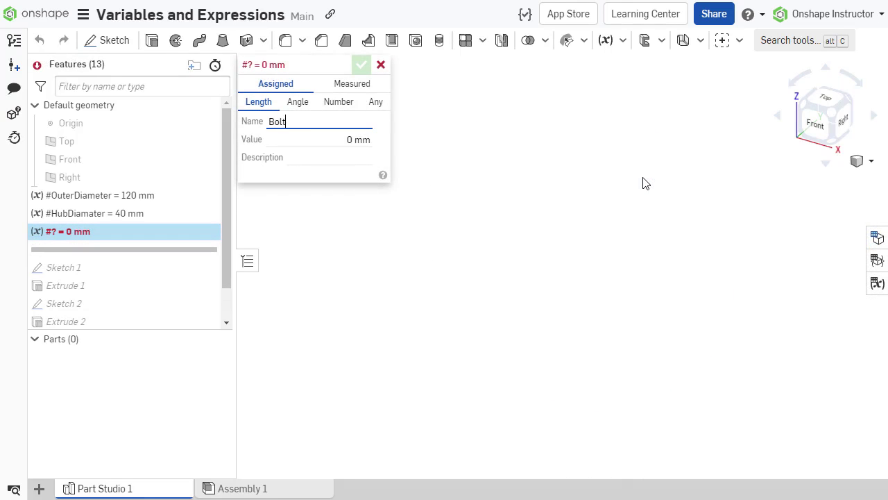
{"action": "type", "text": "CircleDiameter"}
{"action": "key", "text": "Tab"}
{"action": "type", "text": "("}
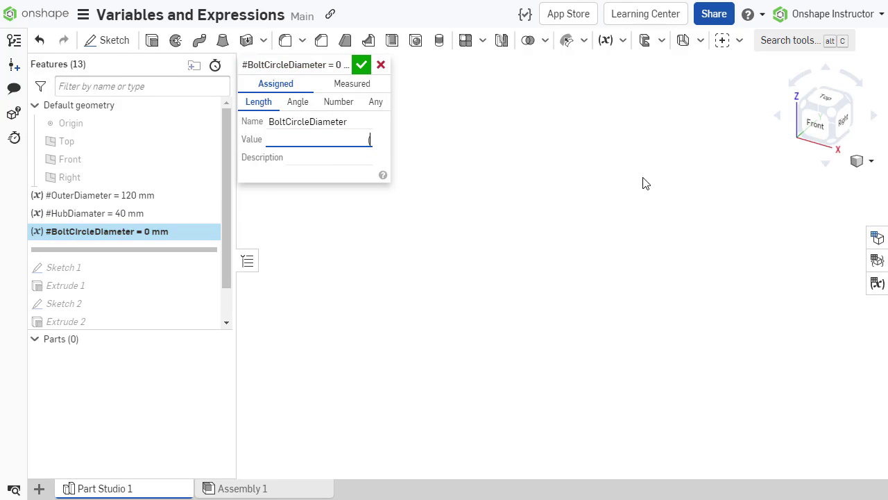
{"action": "type", "text": "#OuterDiameter+#HubDiamater"}
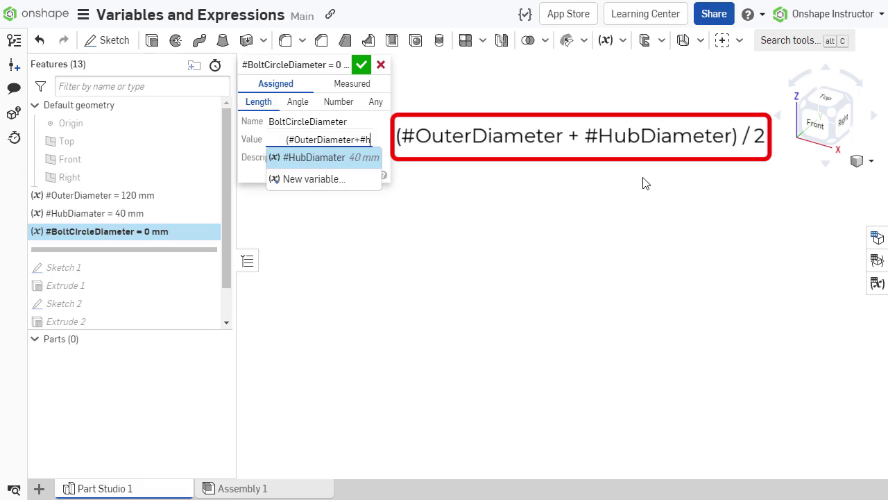
{"action": "type", "text": ")/2"}
{"action": "key", "text": "Tab"}
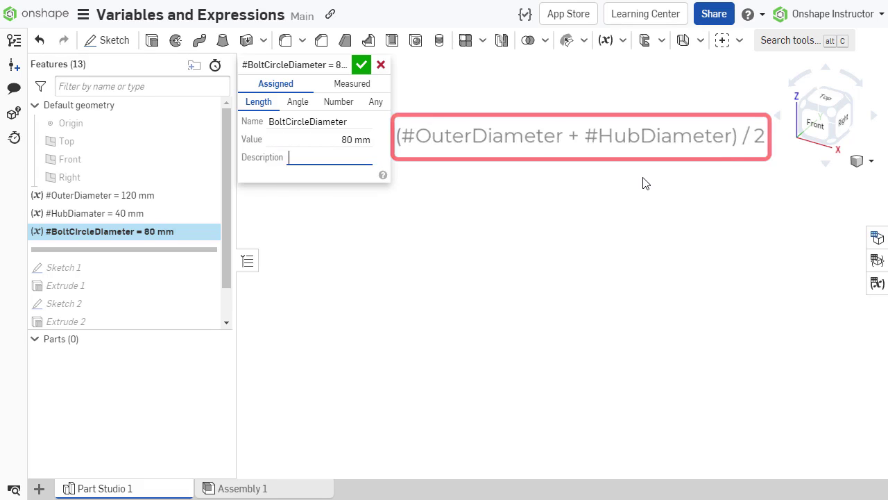
{"action": "key", "text": "Return"}
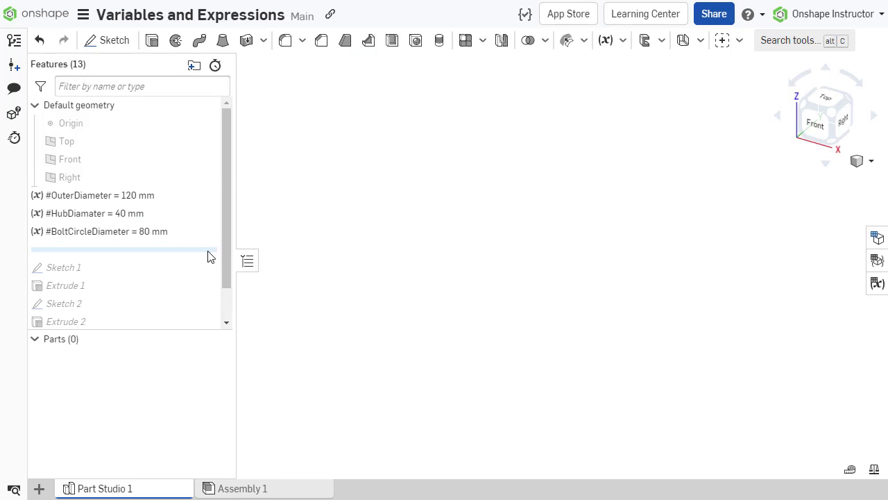
- Roll the feature list to the end and dimension the construction circle's diameter in Sketch 3 with #BoltCircleDiameter
{"action": "right_click", "coordinate": [209, 253]}
{"action": "left_click", "coordinate": [228, 268]}
{"action": "right_click", "coordinate": [159, 283]}
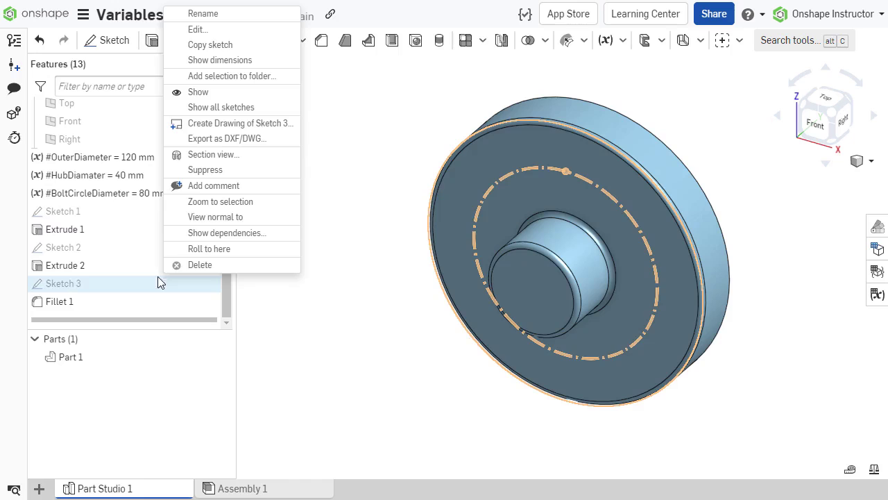
{"action": "left_click", "coordinate": [199, 32]}
{"action": "key", "text": "d"}
{"action": "left_click", "coordinate": [501, 179]}
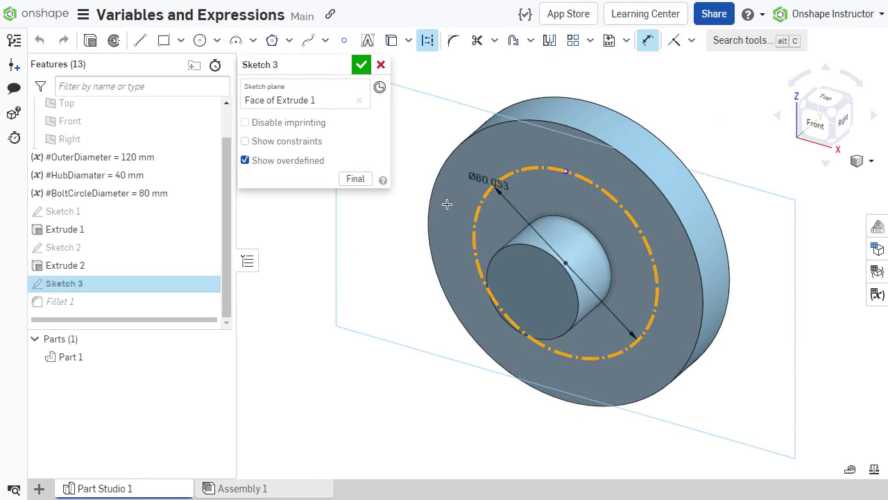
{"action": "left_click", "coordinate": [361, 295]}
{"action": "type", "text": "#"}
{"action": "left_click", "coordinate": [375, 212]}
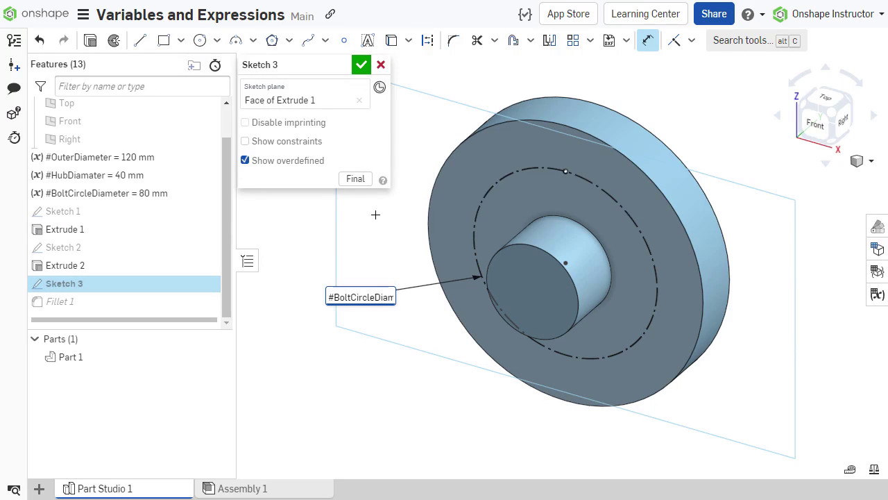
{"action": "key", "text": "Return"}
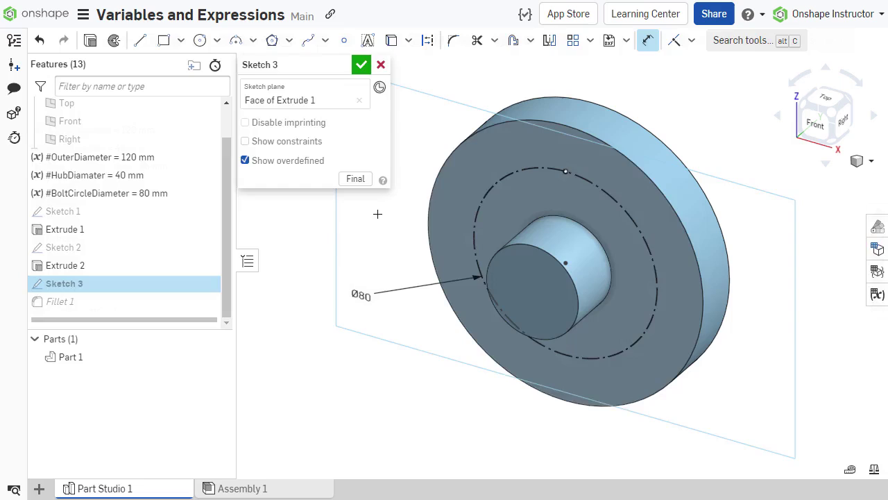
{"action": "key", "text": "Return"}
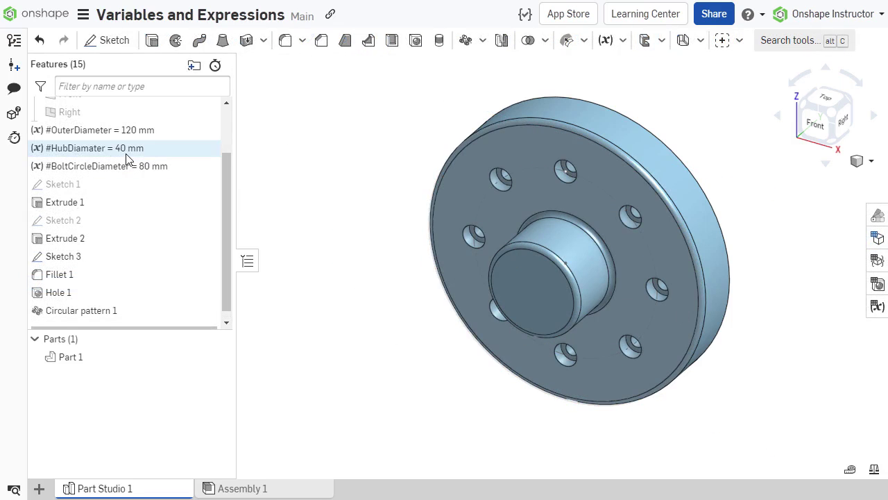
- Test the HubDiamater variable at 60 mm against the final part and settle on 35 mm
{"action": "double_click", "coordinate": [126, 149]}
{"action": "type", "text": "60"}
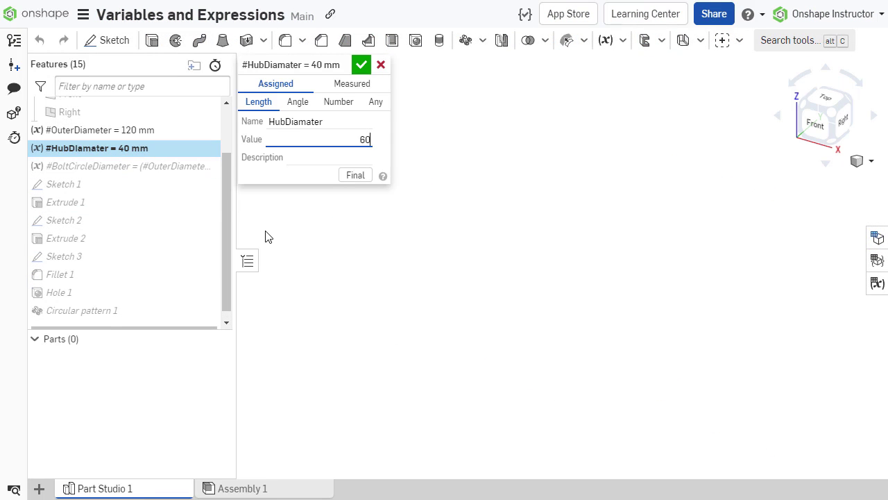
{"action": "left_click", "coordinate": [356, 175]}
{"action": "left_click", "coordinate": [350, 139]}
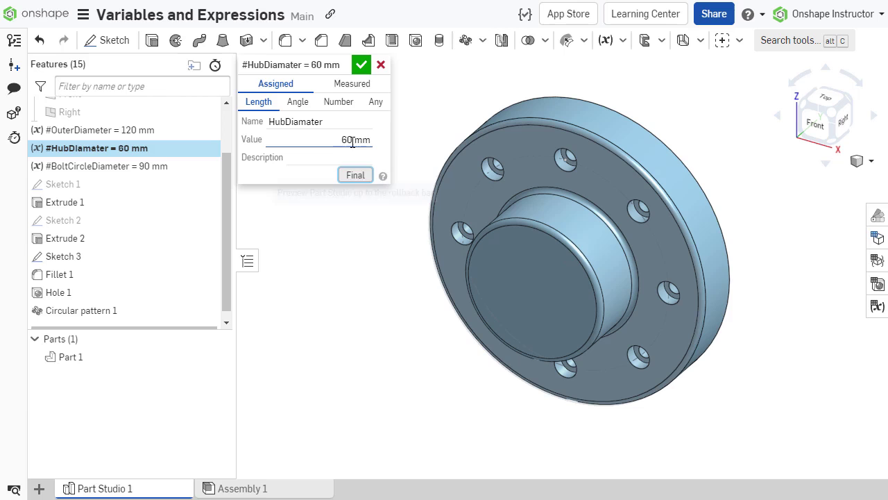
{"action": "type", "text": "35"}
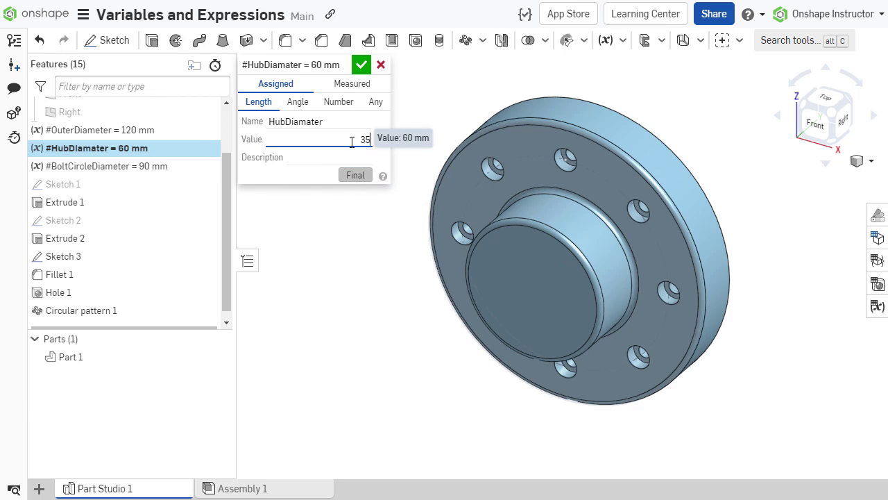
{"action": "key", "text": "Tab"}
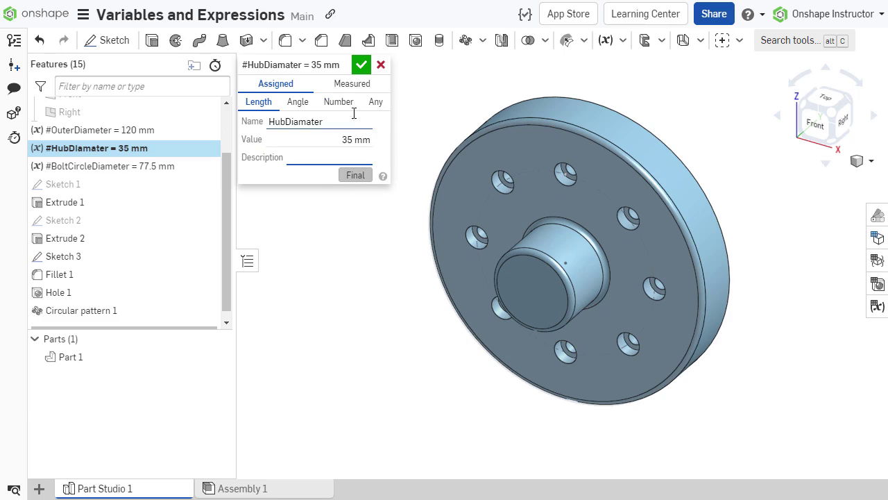
{"action": "left_click", "coordinate": [361, 64]}
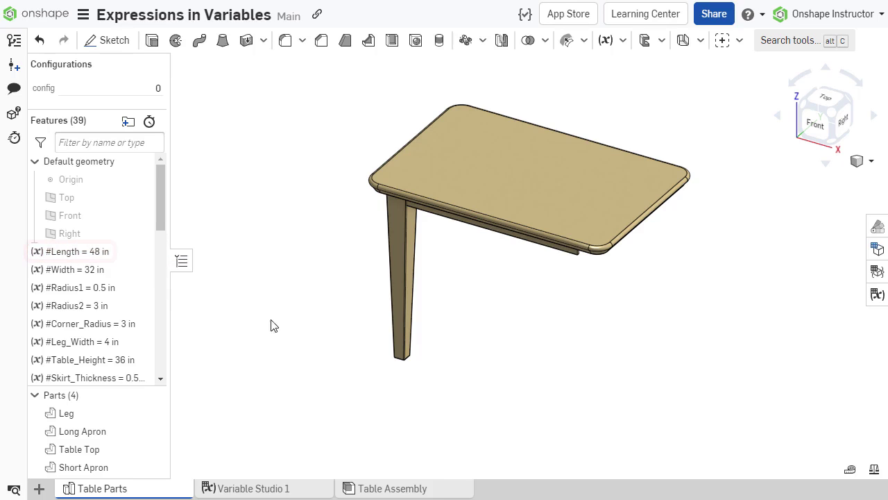
- Show the table's configuration inputs and examine the expression behind the Length variable and its config input
{"action": "left_click", "coordinate": [877, 249]}
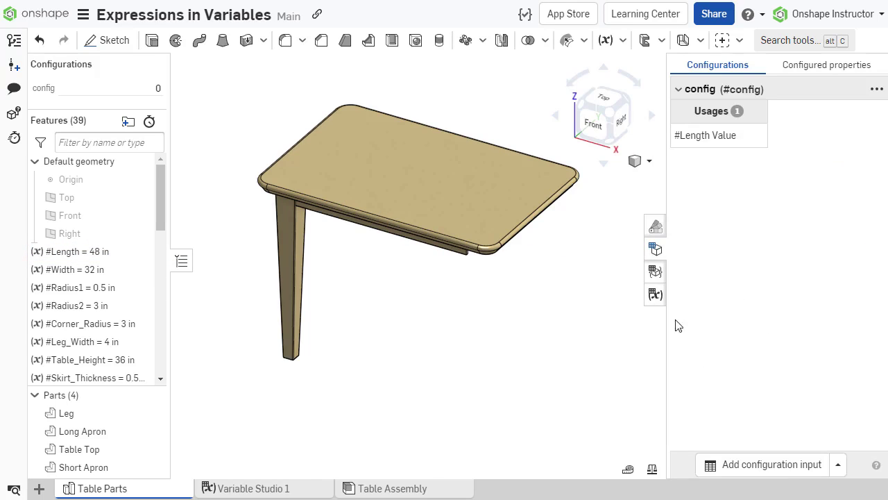
{"action": "right_click", "coordinate": [123, 250]}
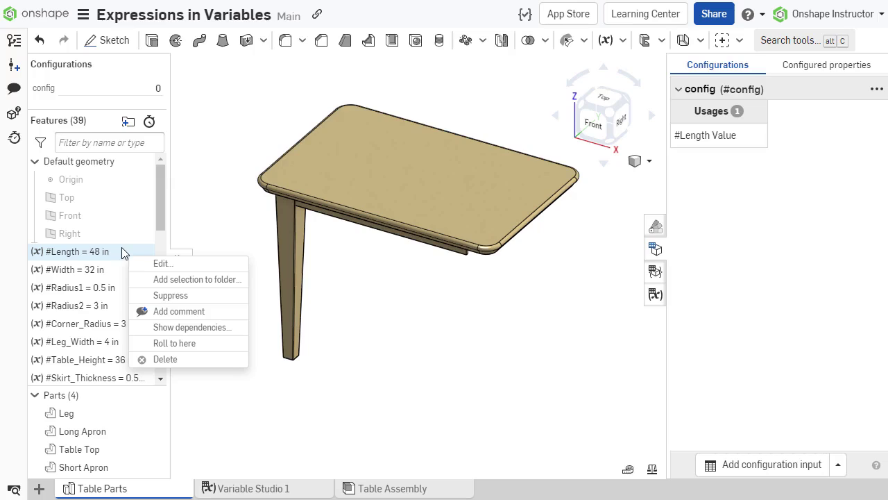
{"action": "left_click", "coordinate": [159, 263]}
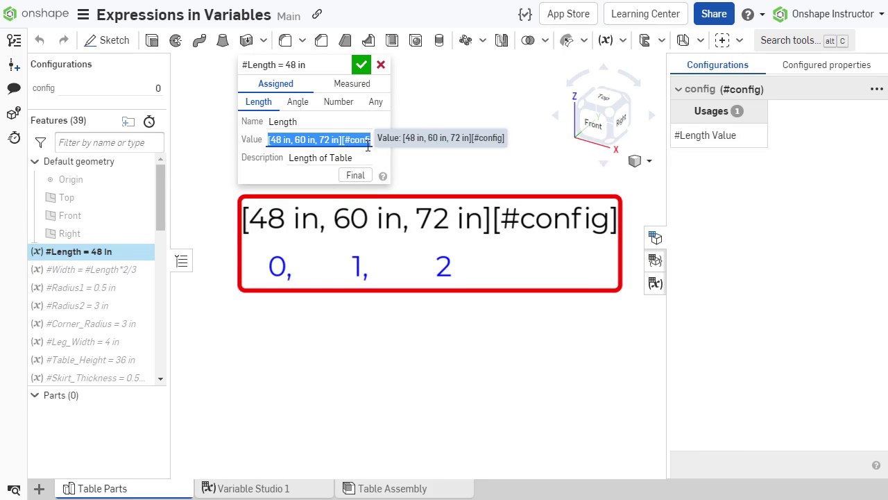
{"action": "left_click", "coordinate": [361, 65]}
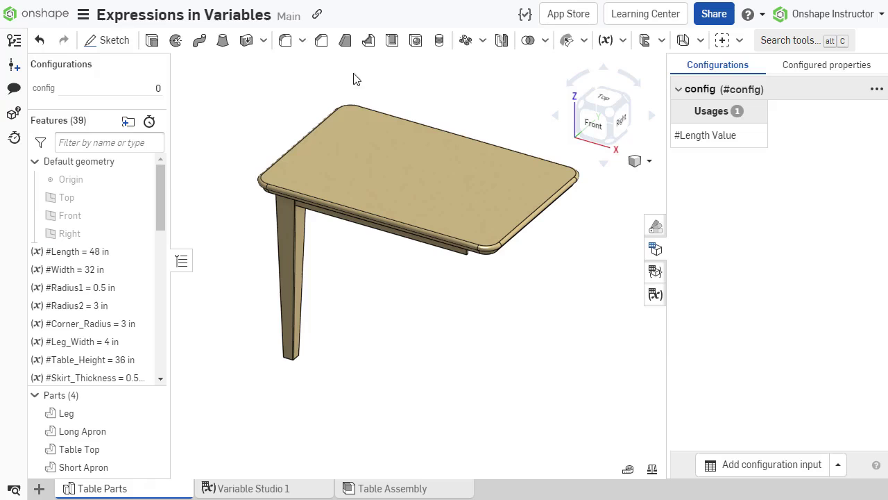
{"action": "left_click", "coordinate": [158, 89]}
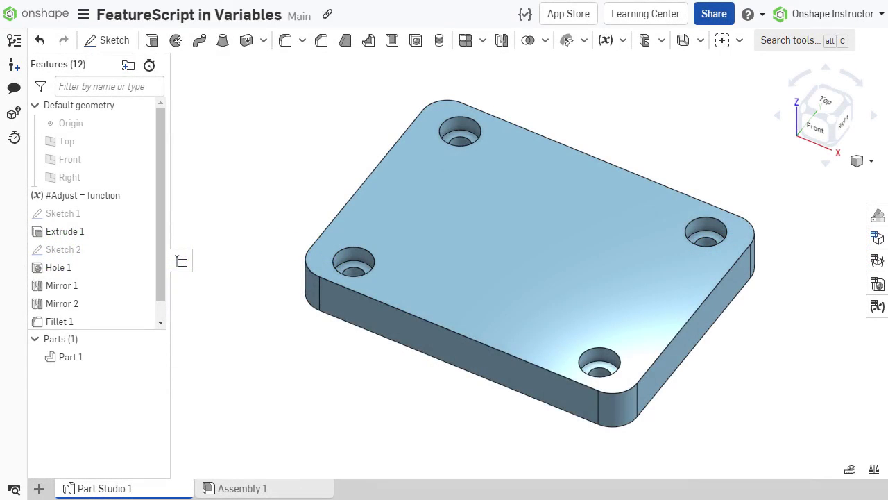
- Examine the function expression stored in the Adjust variable of the plate
{"action": "right_click", "coordinate": [114, 200]}
{"action": "left_click", "coordinate": [133, 214]}
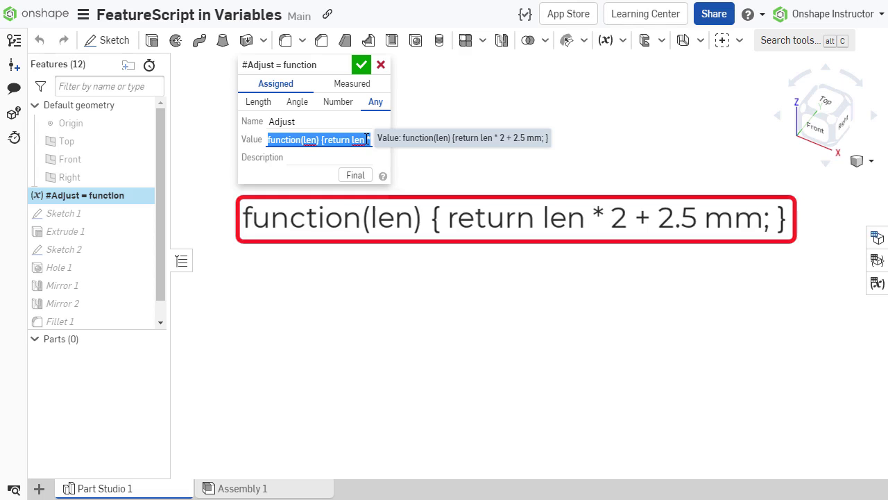
{"action": "key", "text": "Return"}
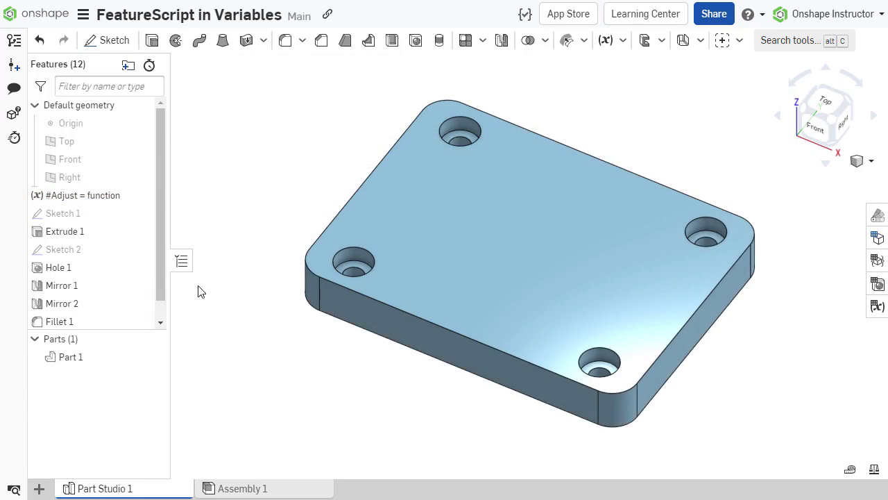
- Edit Sketch 1 and set the rectangle's 40 mm dimension to #Adjust(20mm)
{"action": "double_click", "coordinate": [101, 214]}
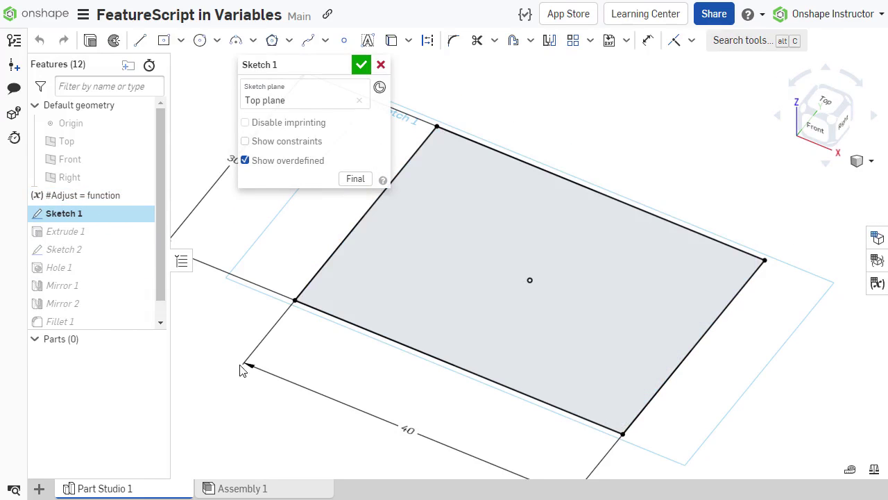
{"action": "double_click", "coordinate": [407, 427]}
{"action": "type", "text": "#A"}
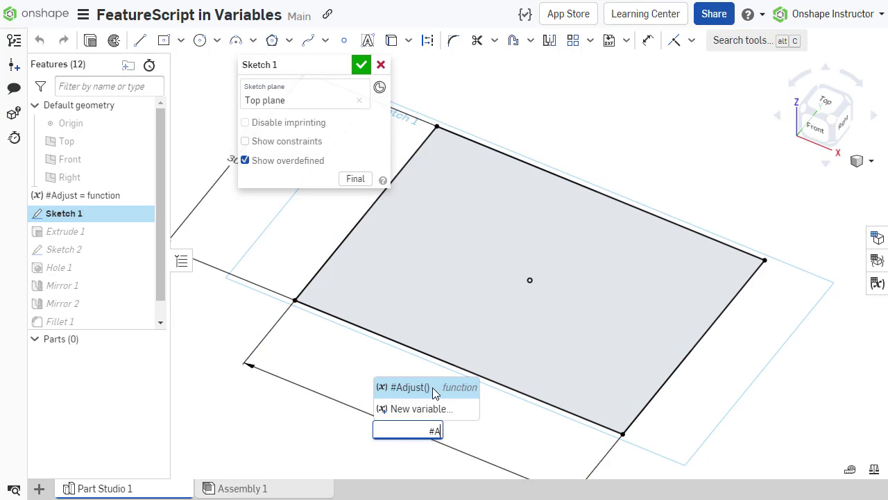
{"action": "key", "text": "Return"}
{"action": "type", "text": "20mm"}
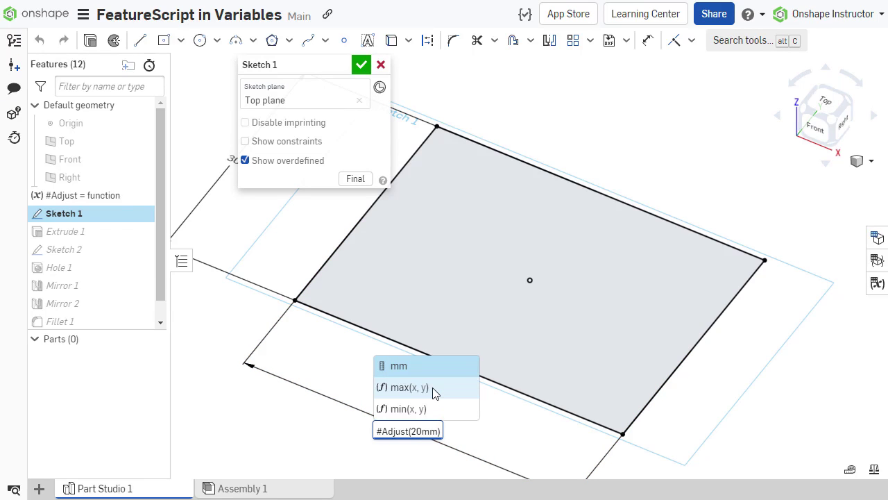
{"action": "key", "text": "Return"}
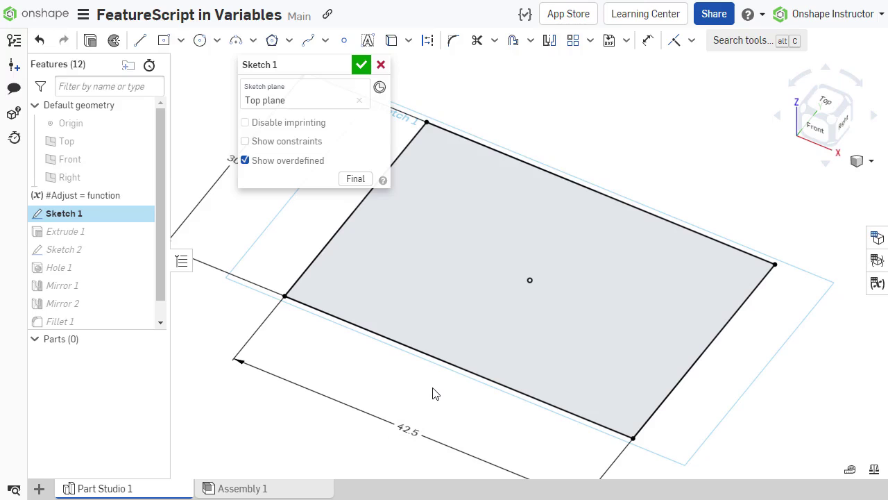
{"action": "key", "text": "f"}
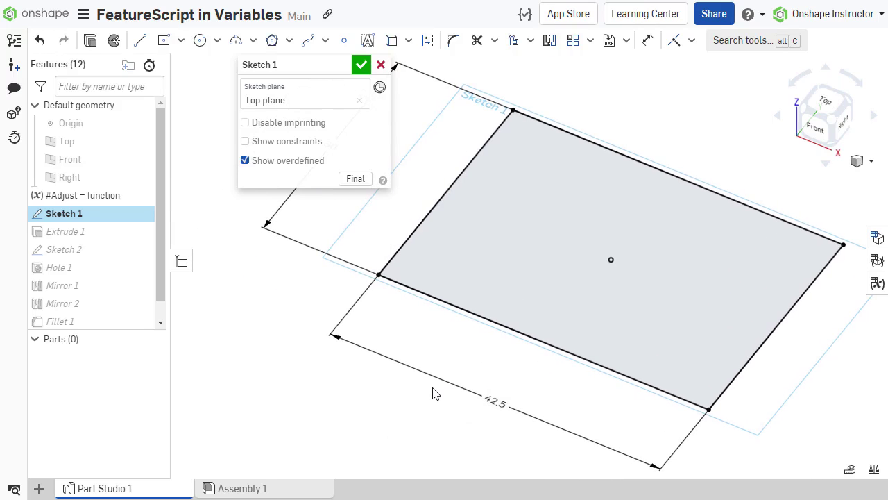
{"action": "left_click", "coordinate": [361, 64]}
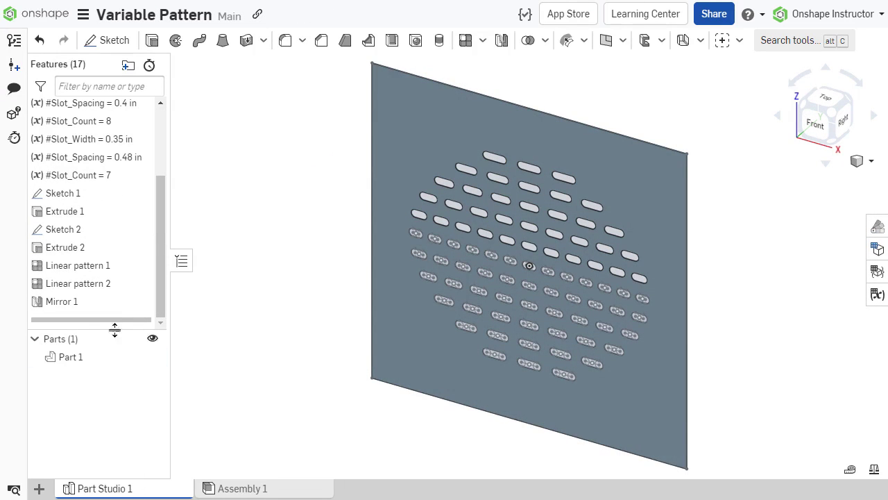
- Examine which variables and features Linear pattern 2 repeats and its Apply per instance setting
{"action": "left_click", "coordinate": [107, 284]}
{"action": "double_click", "coordinate": [107, 284]}
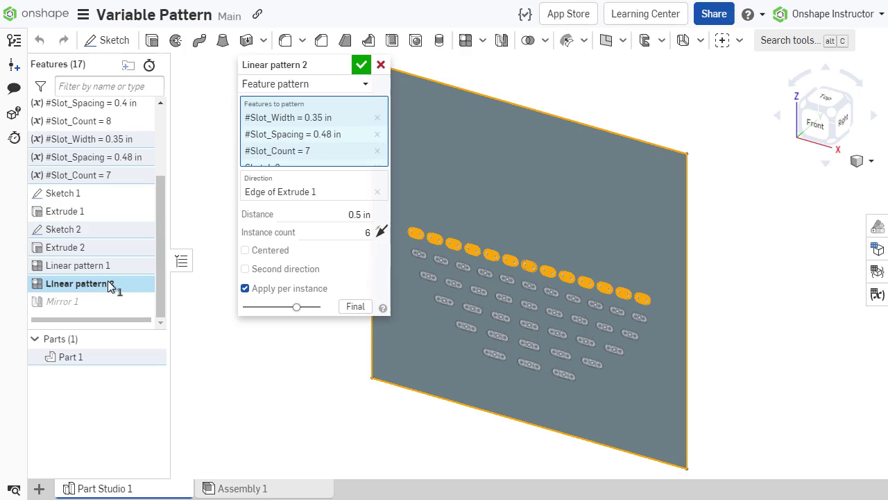
{"action": "scroll", "coordinate": [384, 125], "scroll_direction": "down", "scroll_amount": 1}
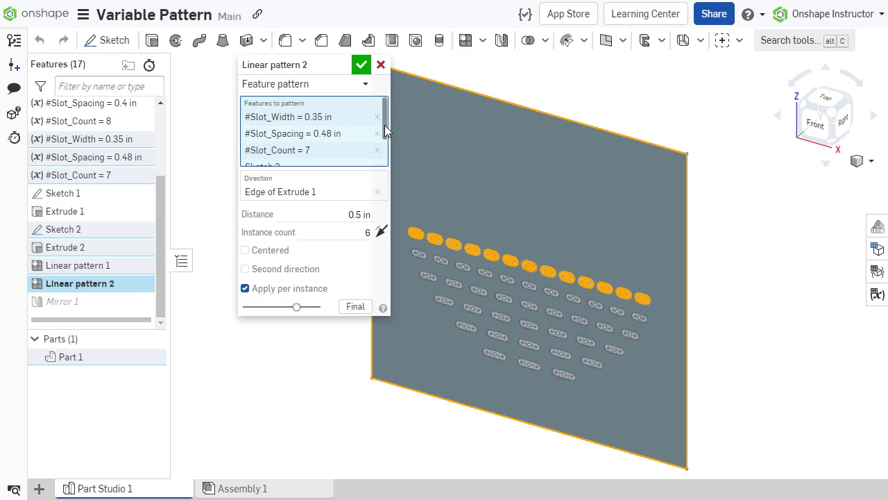
{"action": "scroll", "coordinate": [381, 145], "scroll_direction": "down", "scroll_amount": 2}
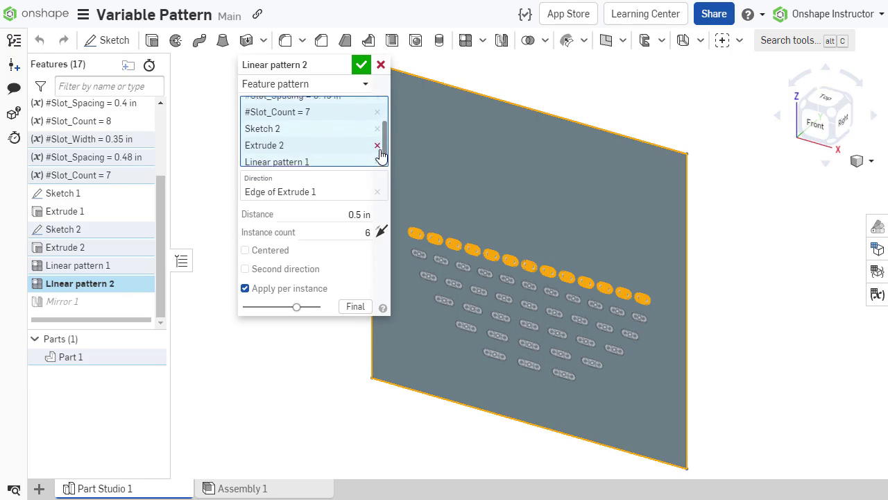
{"action": "scroll", "coordinate": [384, 137], "scroll_direction": "up", "scroll_amount": 3}
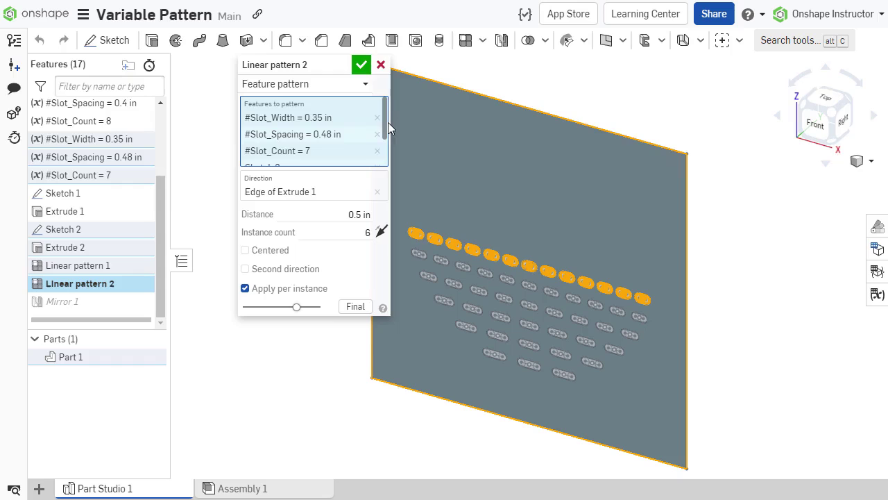
{"action": "left_click", "coordinate": [361, 66]}
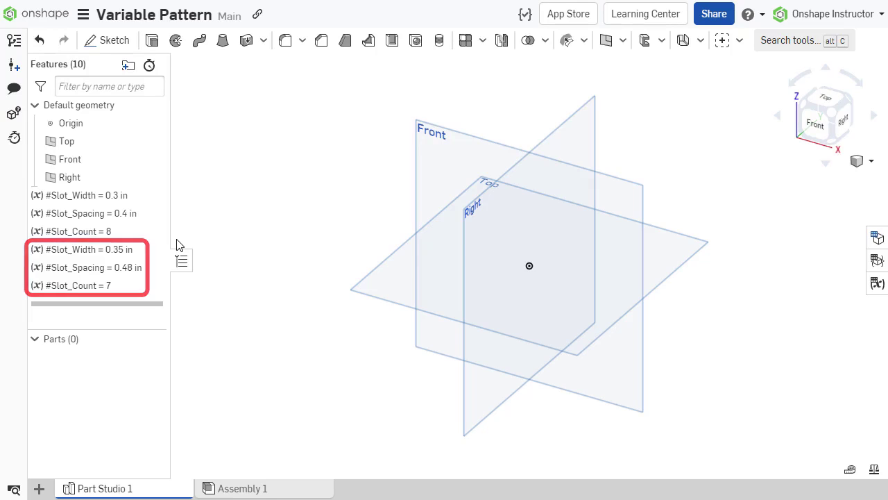
- Examine the expressions of the second set of Slot_Width, Slot_Spacing and Slot_Count variables
{"action": "double_click", "coordinate": [116, 248]}
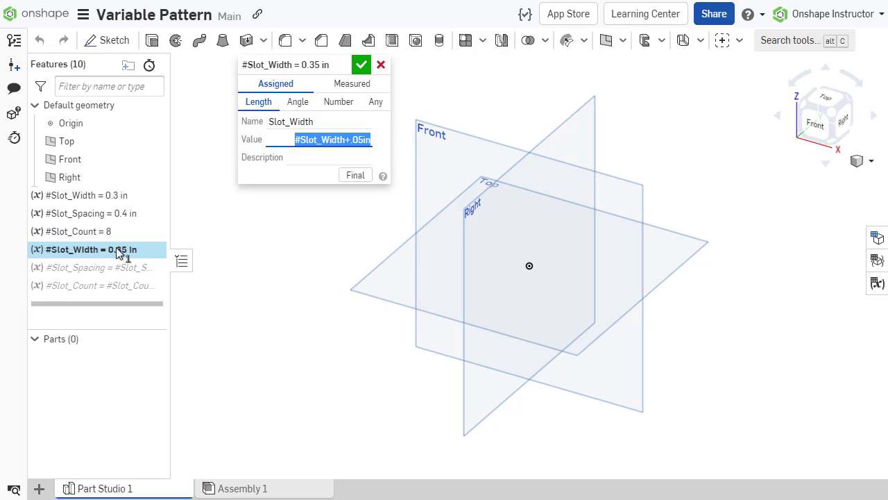
{"action": "key", "text": "Return"}
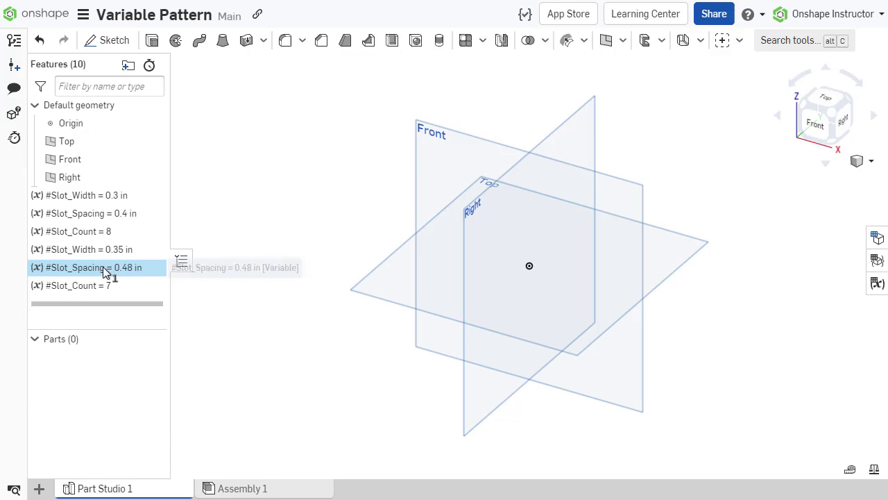
{"action": "double_click", "coordinate": [104, 270]}
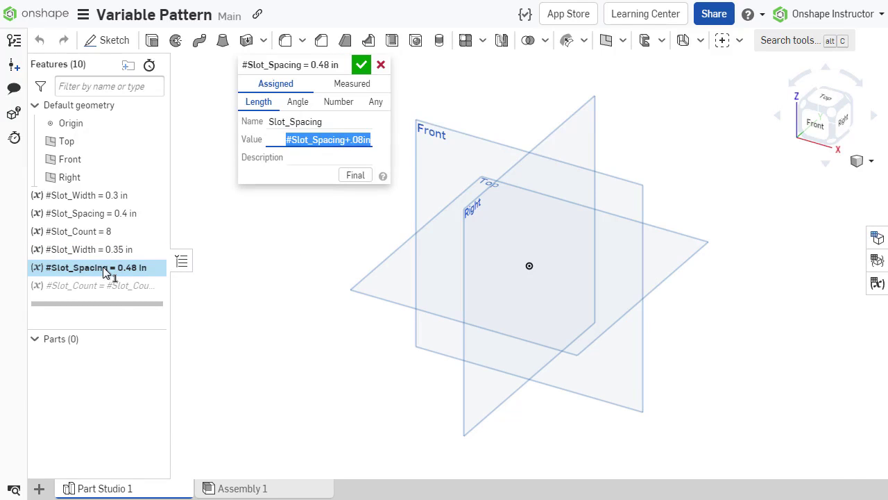
{"action": "key", "text": "Return"}
{"action": "double_click", "coordinate": [102, 289]}
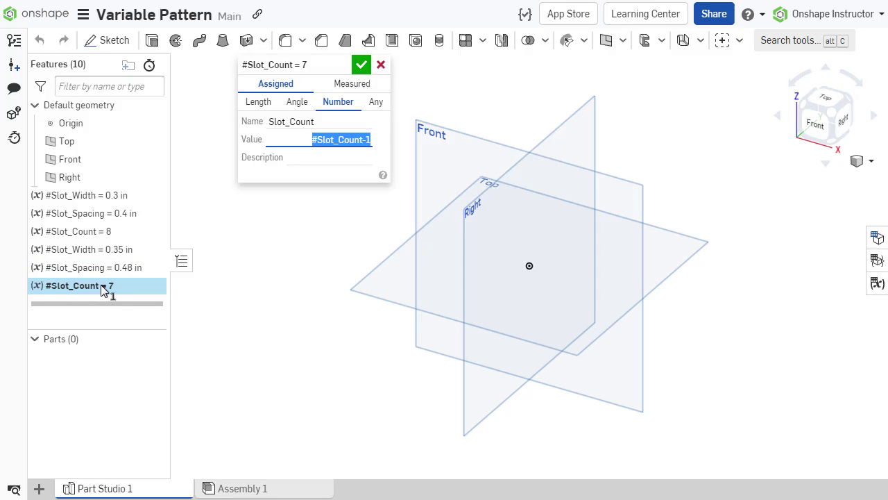
{"action": "key", "text": "Return"}
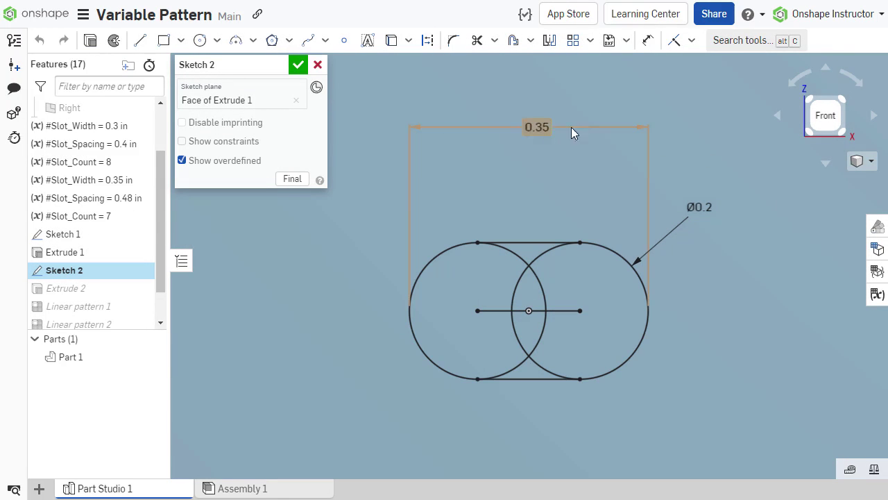
- Check the variable driving the slot's overall width in Sketch 2 and review the Extrude 2 slot cut
{"action": "double_click", "coordinate": [520, 129]}
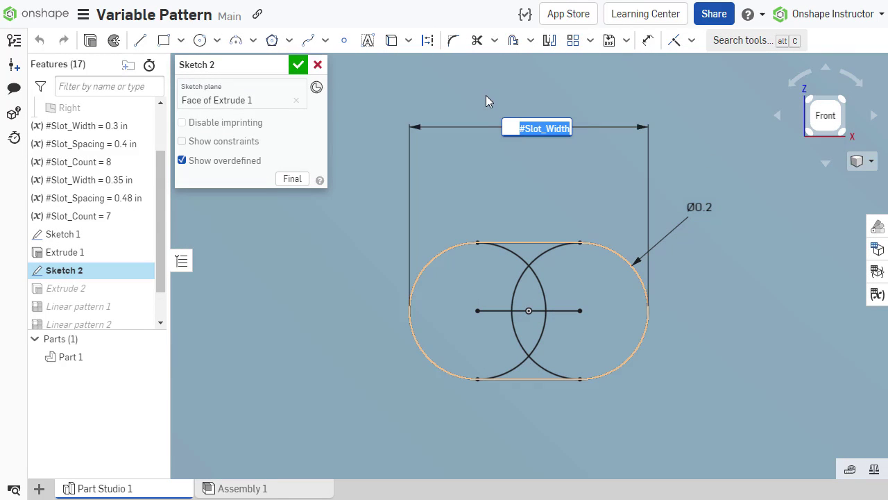
{"action": "key", "text": "Return"}
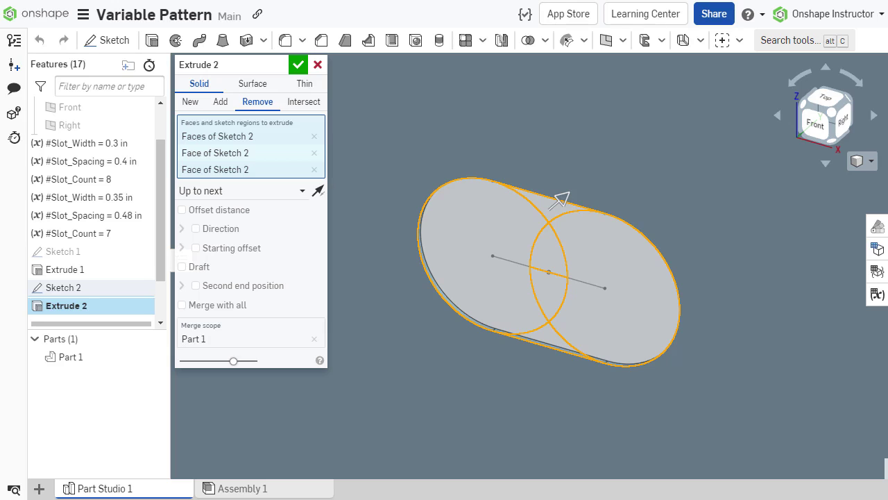
{"action": "left_click", "coordinate": [299, 66]}
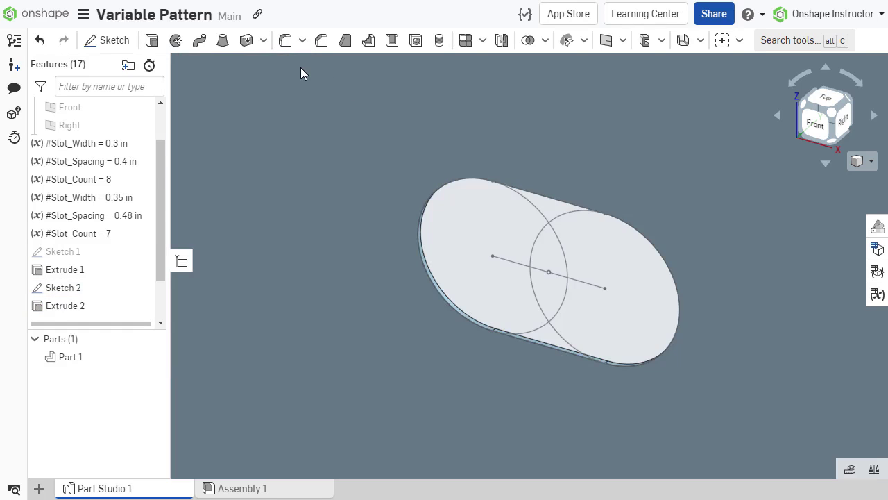
- Reopen Sketch 2, show its constraints and inspect the slot's overall width dimension
{"action": "double_click", "coordinate": [68, 290]}
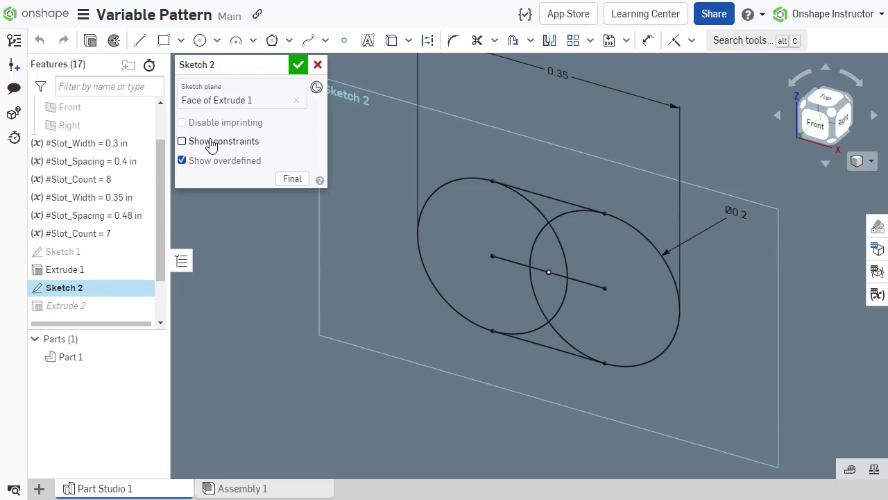
{"action": "left_click", "coordinate": [209, 141]}
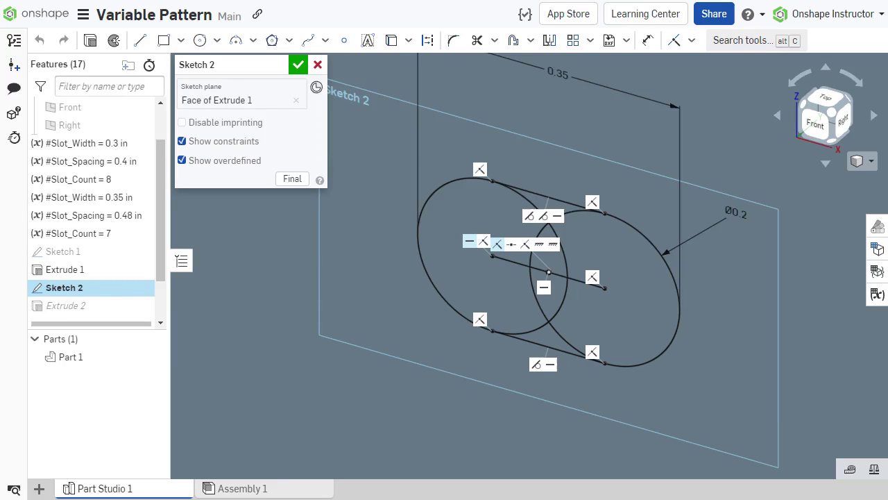
{"action": "right_click_drag", "start_coordinate": [668, 160], "coordinate": [579, 132]}
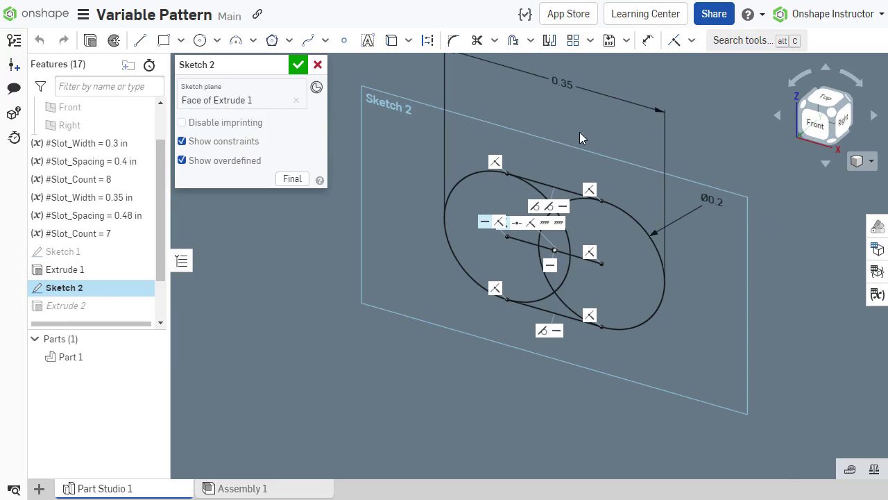
{"action": "double_click", "coordinate": [559, 82]}
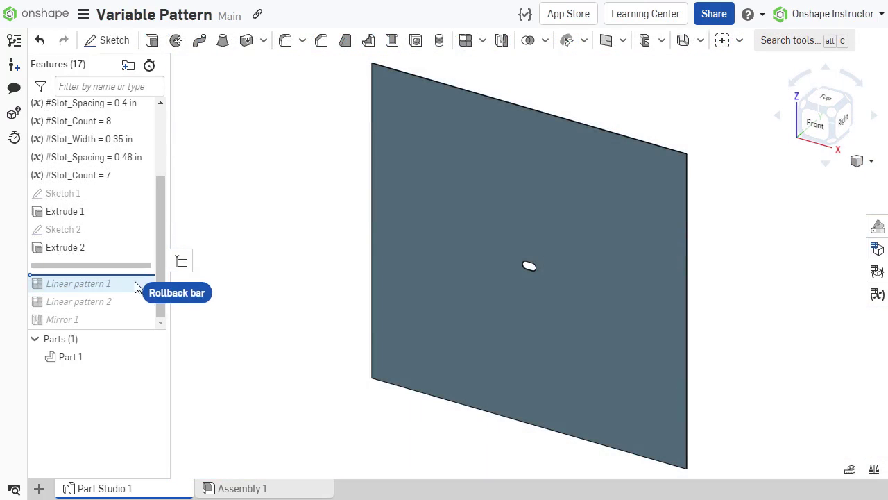
- Roll the feature list forward past Linear pattern 1 and check its direction edge and the variables driving its distance and instance count
{"action": "left_click_drag", "start_coordinate": [137, 287], "coordinate": [133, 323]}
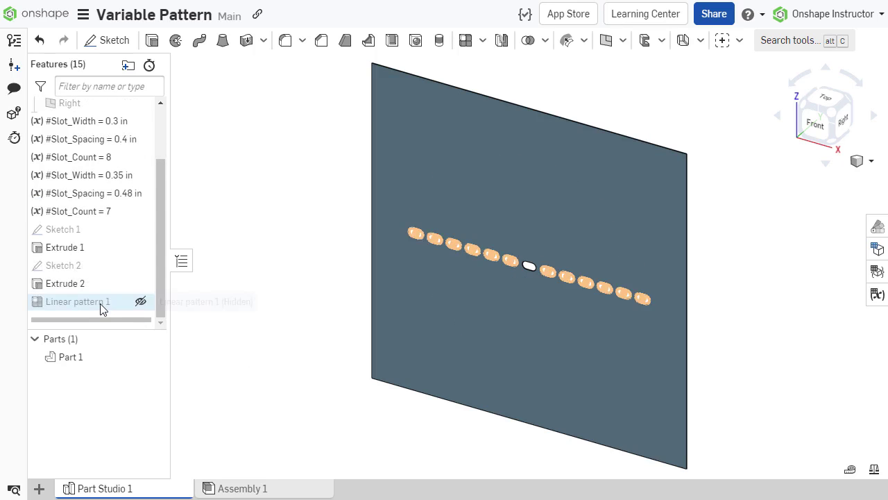
{"action": "double_click", "coordinate": [101, 302]}
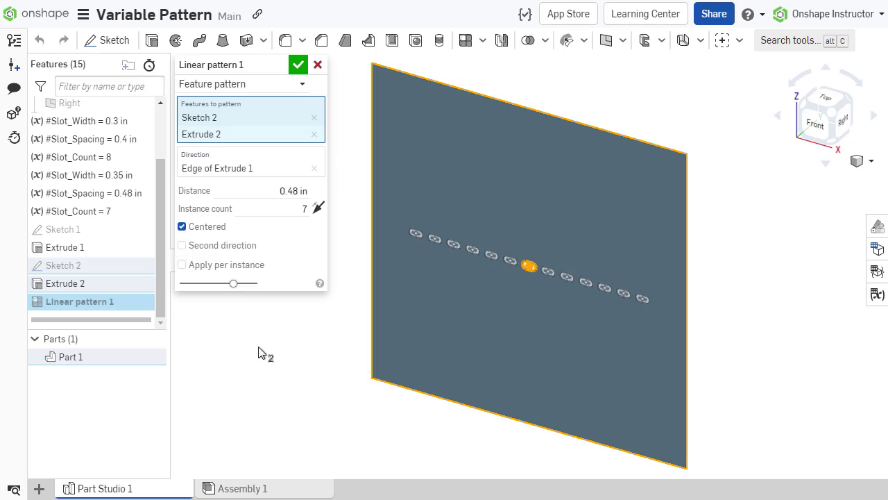
{"action": "left_click", "coordinate": [264, 191]}
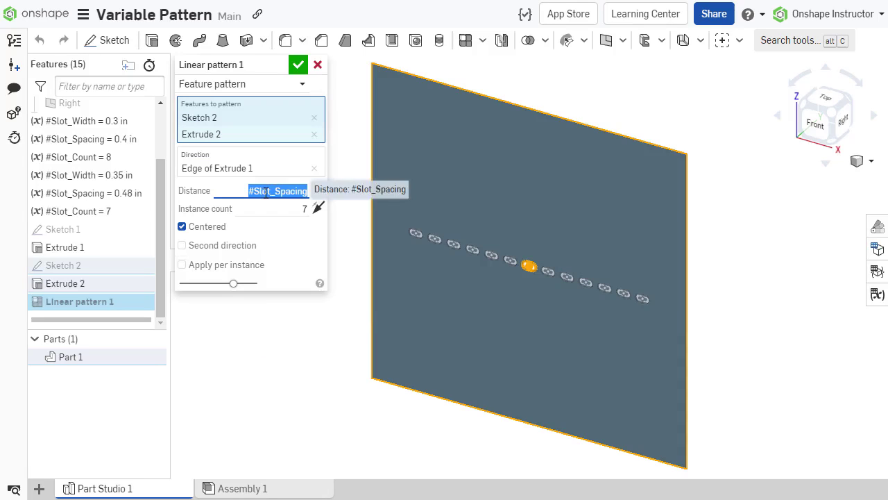
{"action": "type", "text": "#Slot_Spacing"}
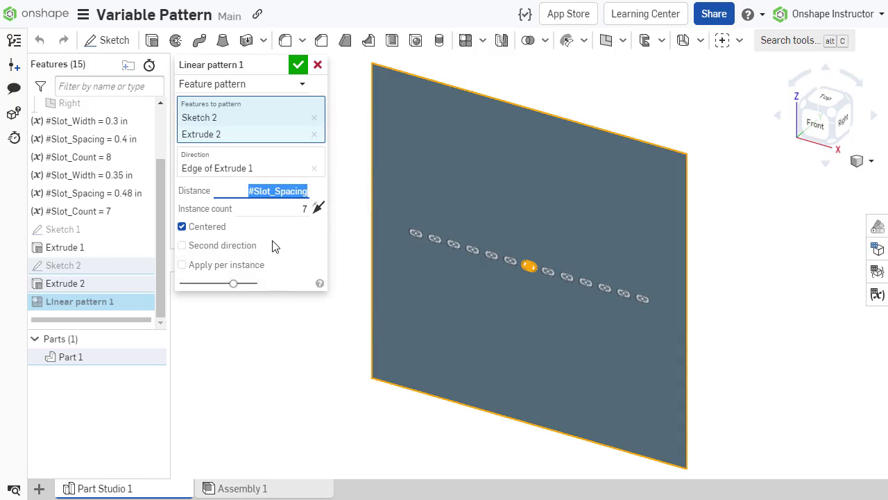
{"action": "left_click", "coordinate": [274, 210]}
{"action": "type", "text": "#Slot_Count"}
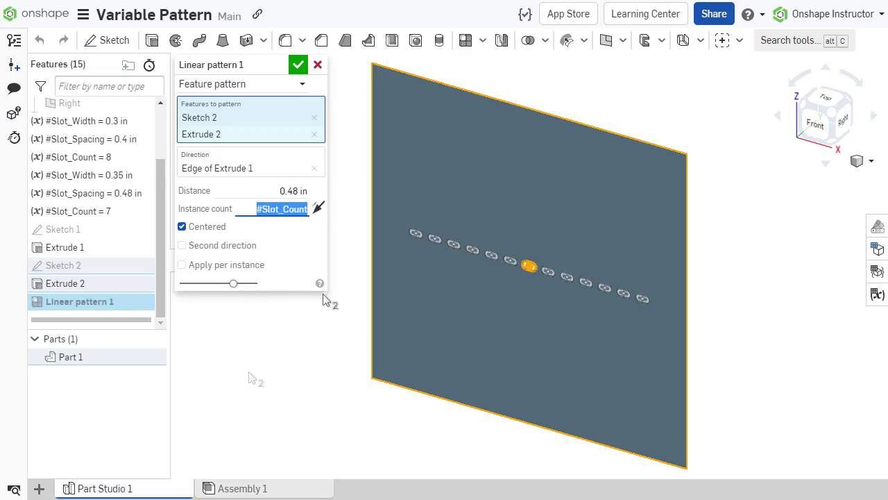
{"action": "left_click", "coordinate": [275, 174]}
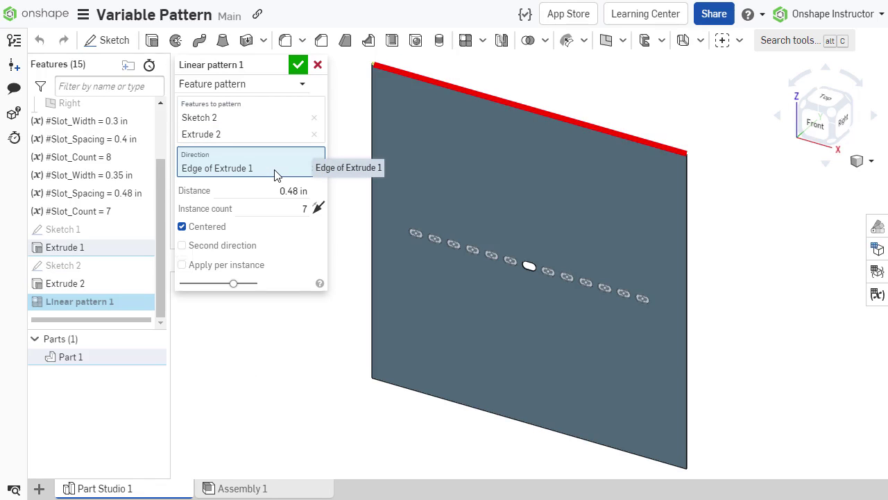
{"action": "left_click", "coordinate": [298, 64]}
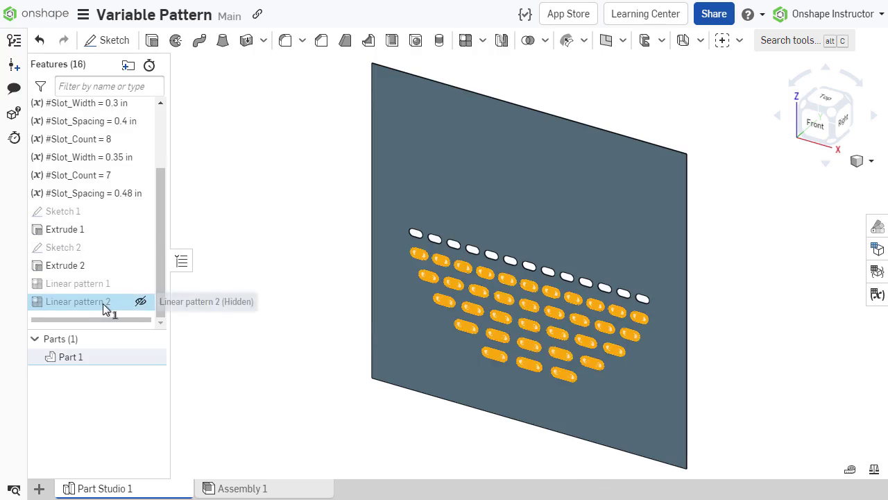
- Review the features repeated by Linear pattern 2, its direction edge, distance and instance count, and view the plate from the front
{"action": "double_click", "coordinate": [104, 301]}
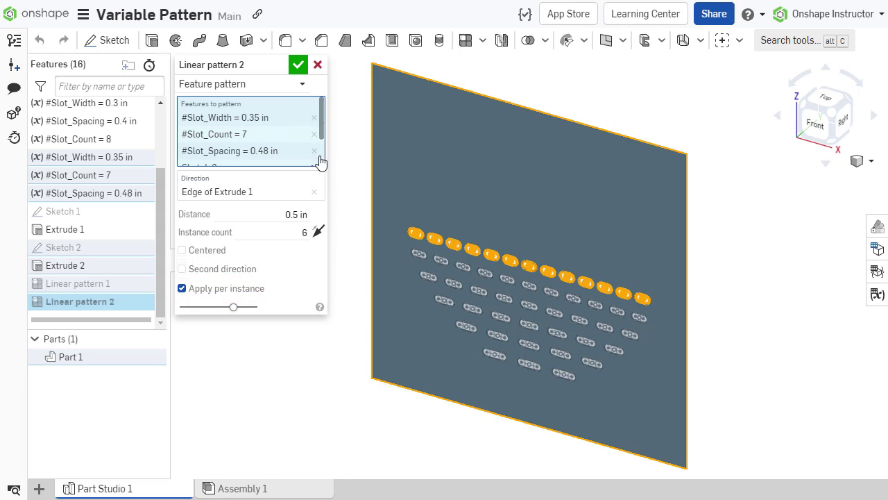
{"action": "left_click_drag", "start_coordinate": [322, 127], "coordinate": [319, 162]}
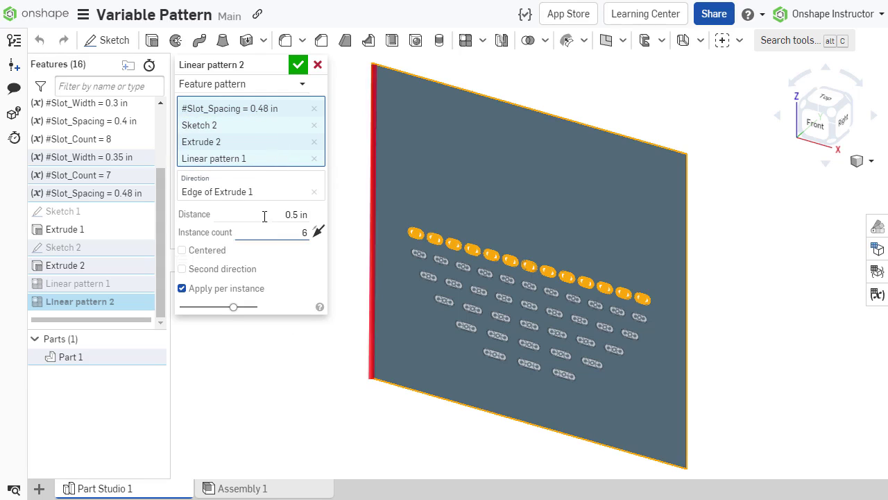
{"action": "left_click", "coordinate": [258, 194]}
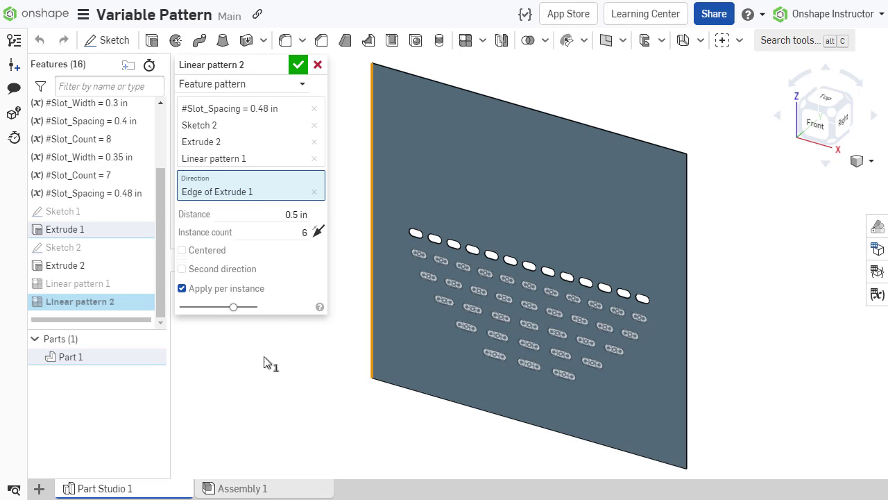
{"action": "left_click", "coordinate": [268, 214]}
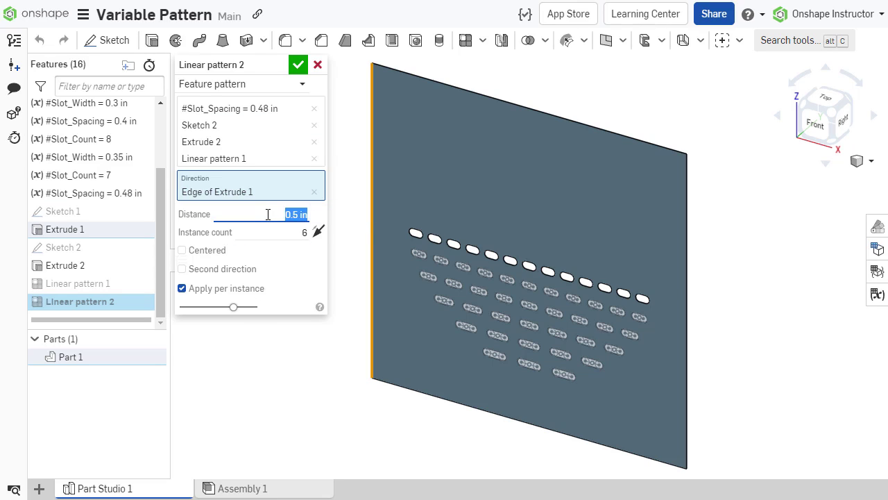
{"action": "left_click", "coordinate": [276, 232]}
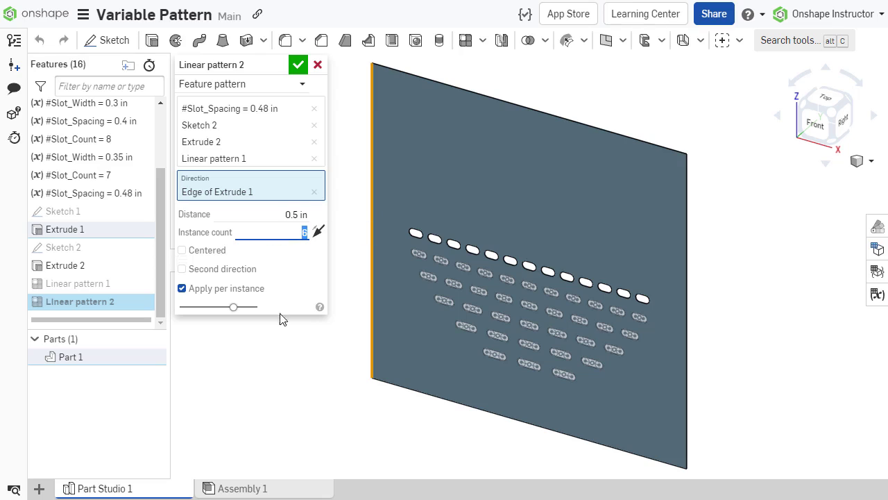
{"action": "left_click", "coordinate": [282, 378]}
{"action": "key", "text": "shift+1"}
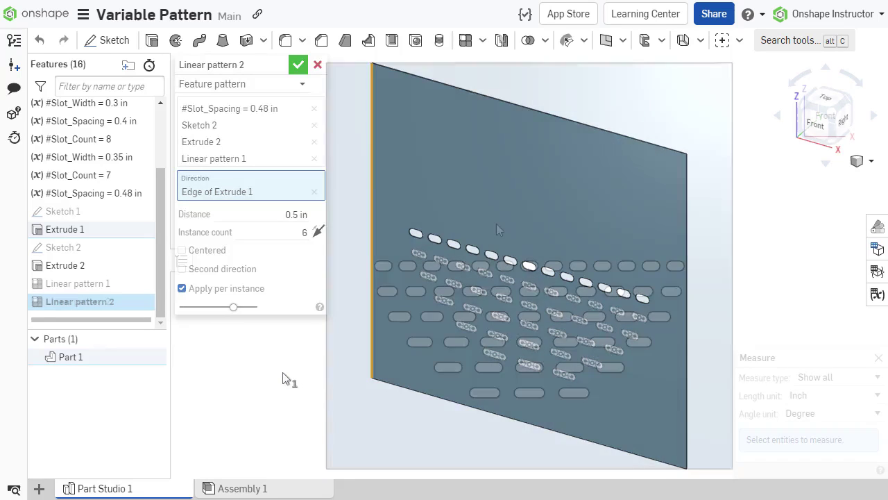
{"action": "key", "text": "Return"}
- Measure the overall width of the centre slot in each of the three uppermost slot rows
{"action": "left_click", "coordinate": [522, 267]}
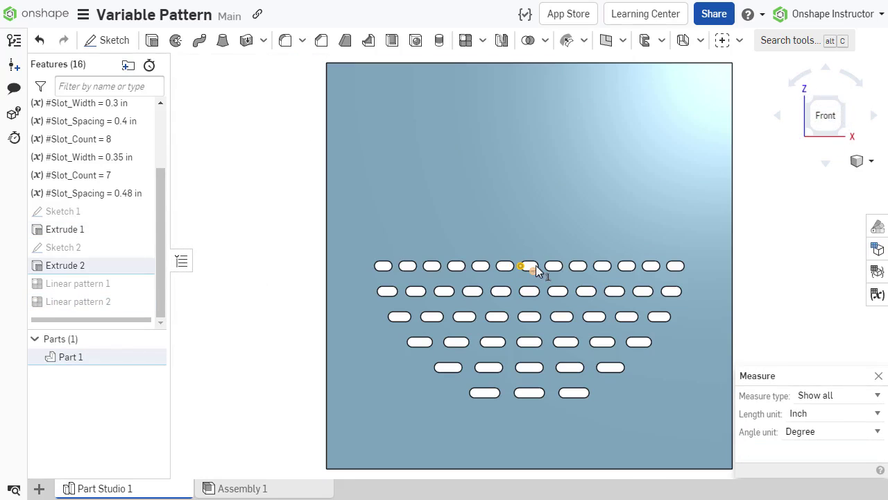
{"action": "left_click", "coordinate": [538, 265]}
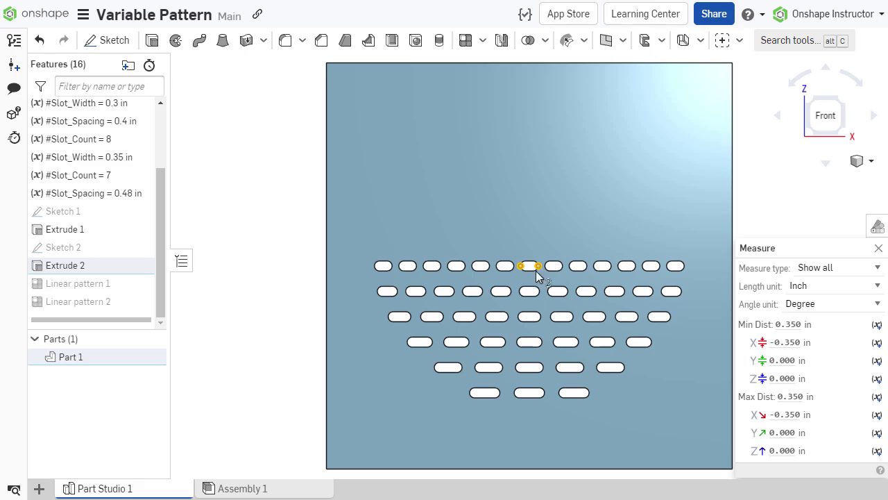
{"action": "key", "text": "Escape"}
{"action": "left_click", "coordinate": [518, 293]}
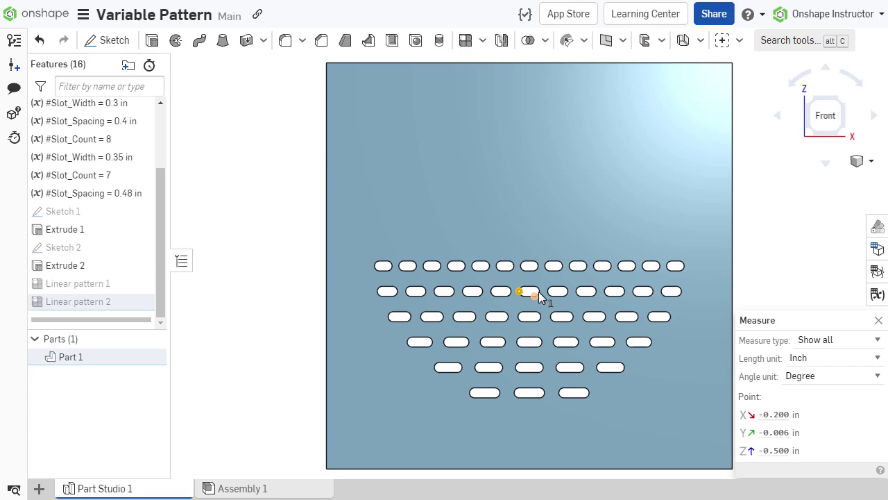
{"action": "left_click", "coordinate": [540, 291]}
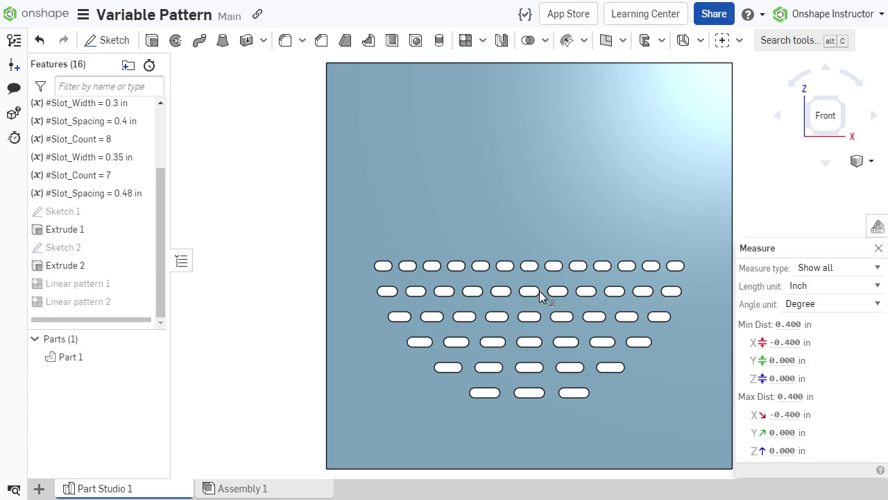
{"action": "key", "text": "Escape"}
{"action": "left_click", "coordinate": [516, 317]}
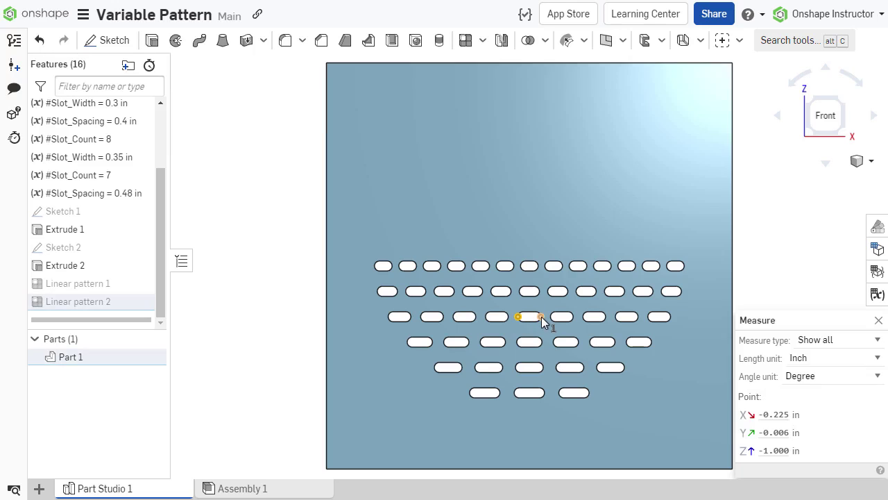
{"action": "left_click", "coordinate": [541, 316]}
{"action": "key", "text": "Escape"}
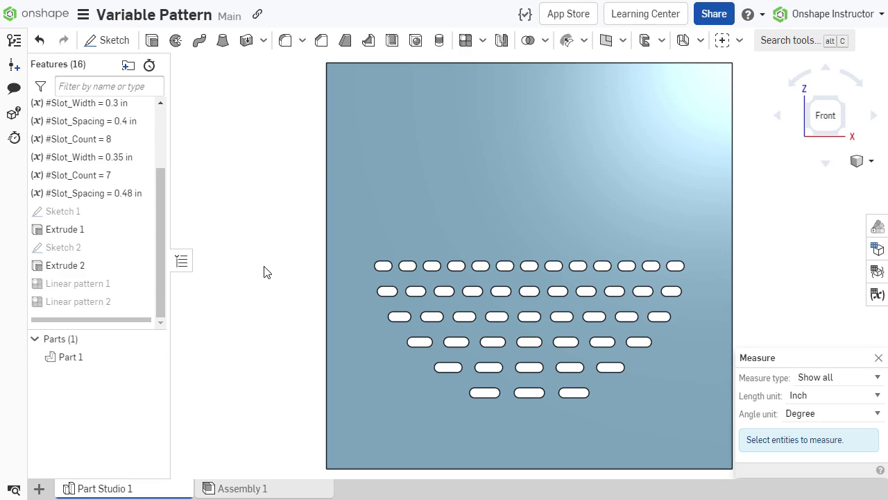
- Face mirror all slot faces in the five rows below the plate's middle row about the Top plane
{"action": "key", "text": "shift+7"}
{"action": "key", "text": "m"}
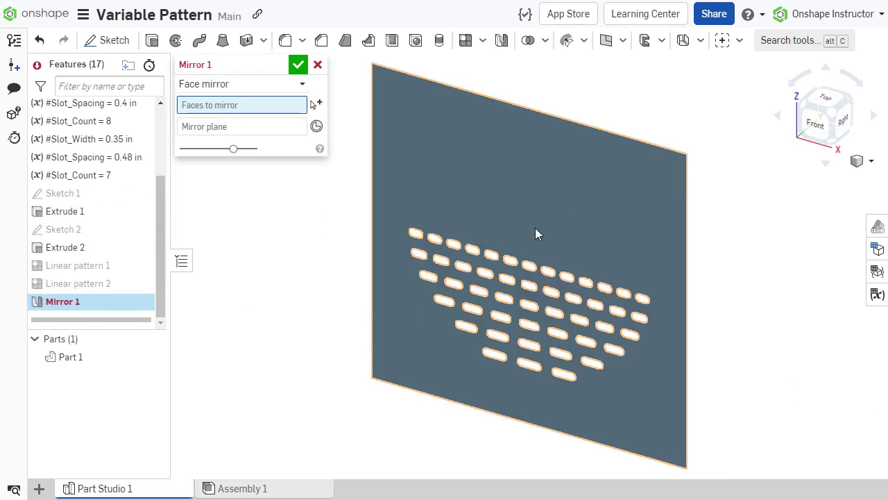
{"action": "left_click", "coordinate": [819, 135]}
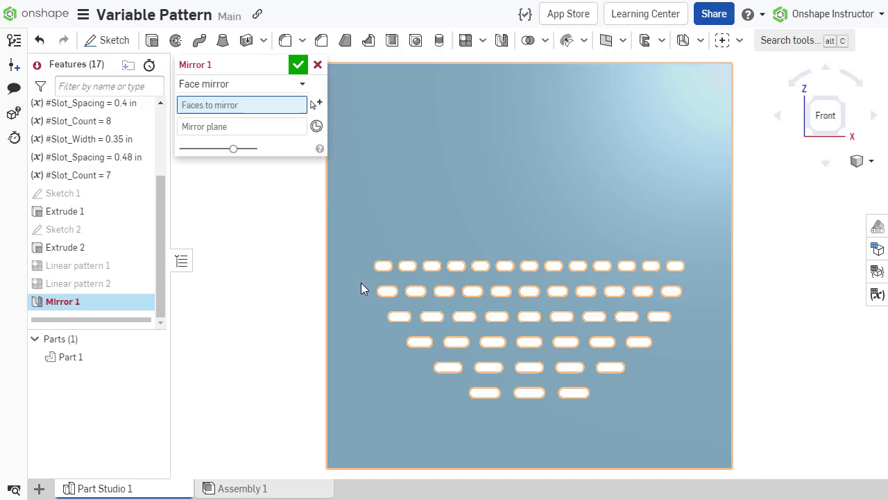
{"action": "left_click_drag", "start_coordinate": [361, 283], "coordinate": [701, 430]}
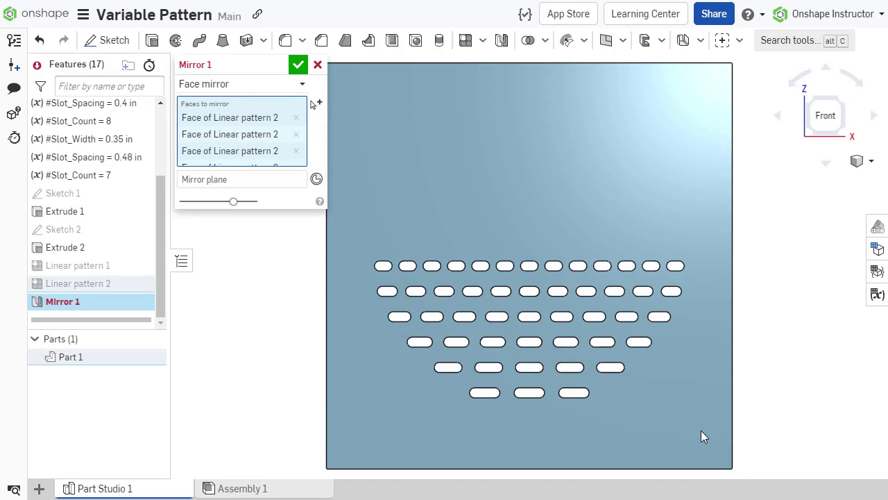
{"action": "key", "text": "shift+7"}
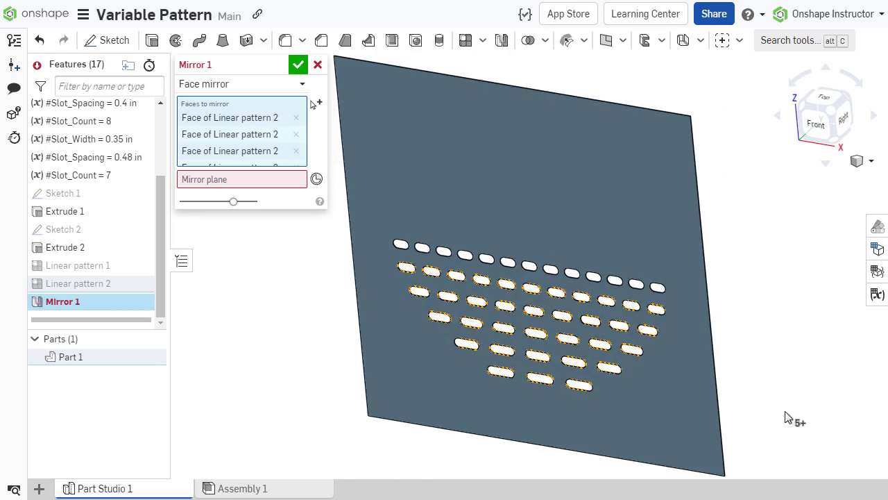
{"action": "left_click", "coordinate": [270, 182]}
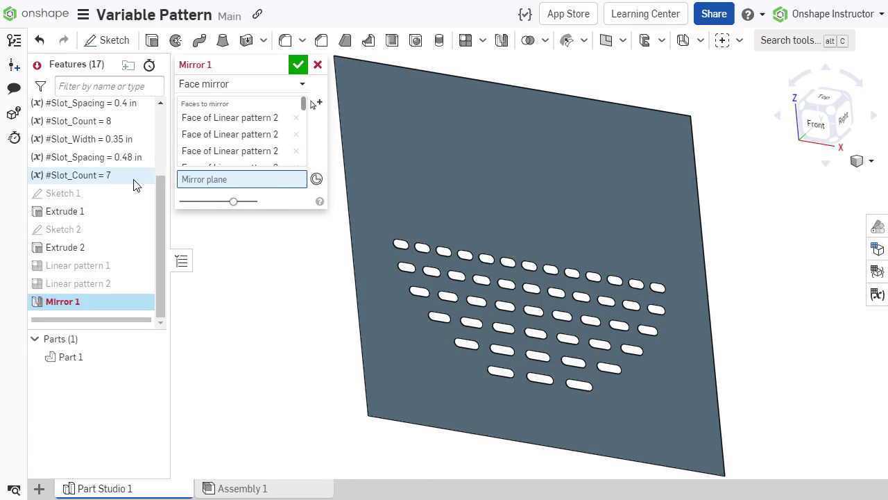
{"action": "scroll", "coordinate": [135, 184], "scroll_direction": "up", "scroll_amount": 3}
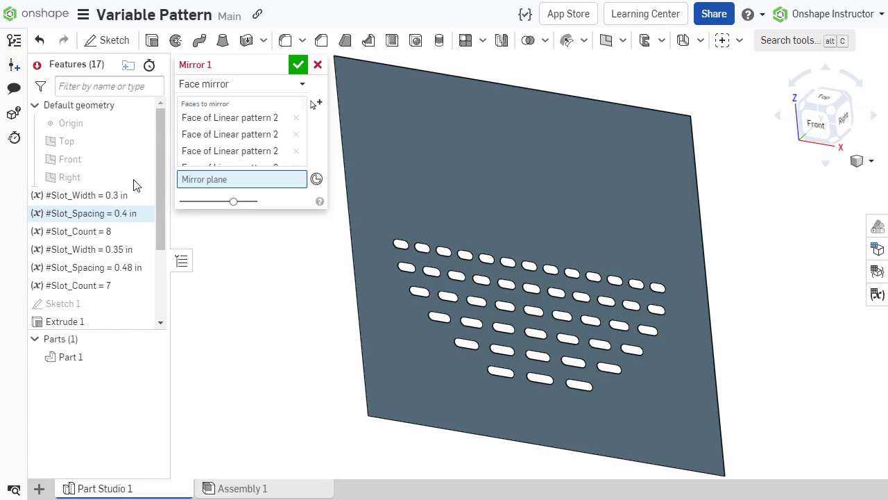
{"action": "left_click", "coordinate": [80, 149]}
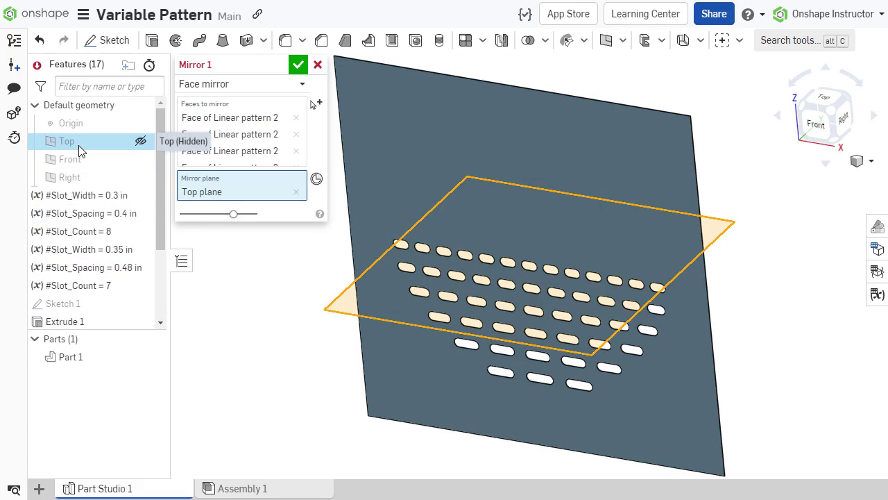
{"action": "left_click", "coordinate": [297, 66]}
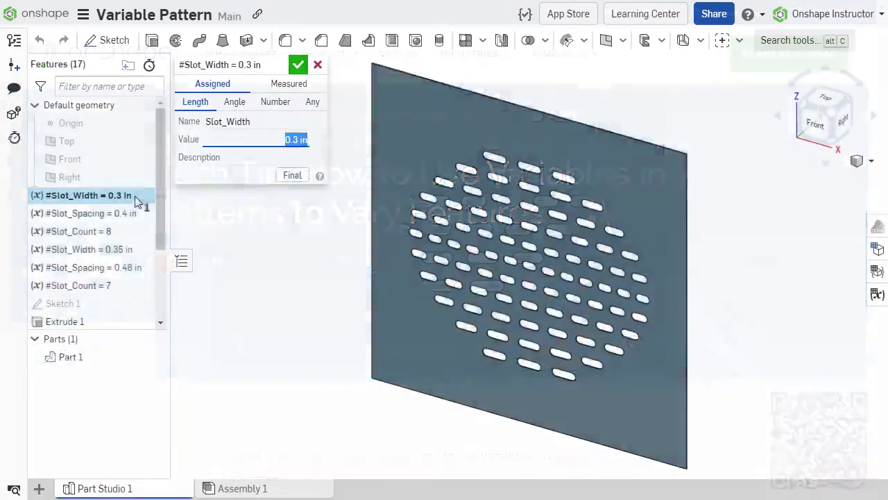
- Set the first Slot_Width variable to 0.4 in while previewing the final slot pattern
{"action": "left_click", "coordinate": [284, 175]}
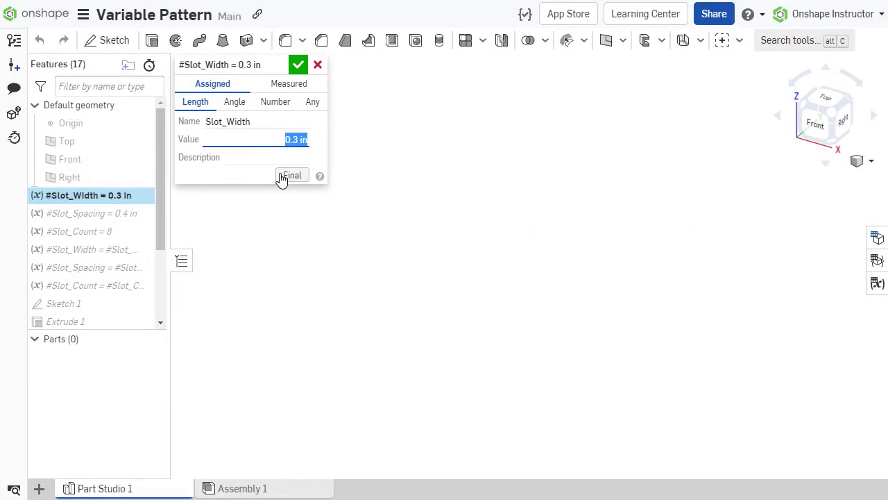
{"action": "left_click", "coordinate": [284, 139]}
{"action": "key", "text": "BackSpace"}
{"action": "type", "text": "0.4"}
{"action": "key", "text": "Tab"}
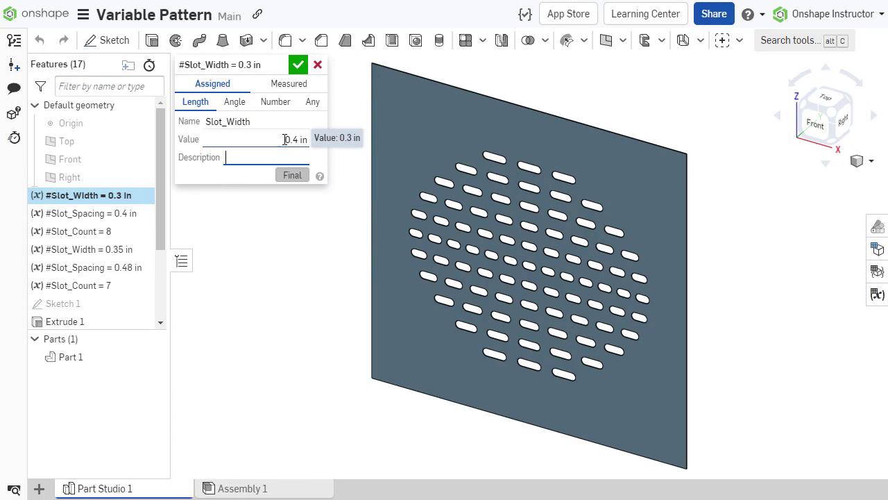
{"action": "left_click", "coordinate": [298, 65]}
- Set the first Slot_Spacing variable to 0.5 in with the final slot pattern previewed
{"action": "double_click", "coordinate": [127, 218]}
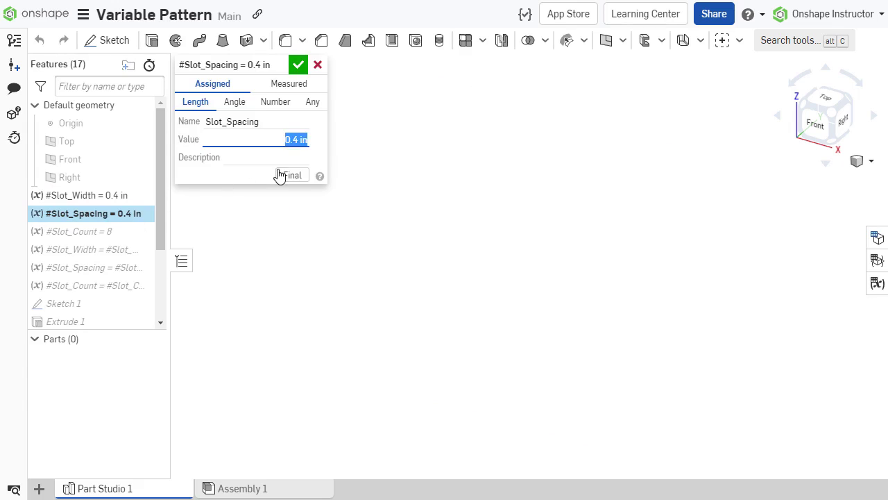
{"action": "left_click", "coordinate": [284, 175]}
{"action": "left_click", "coordinate": [287, 140]}
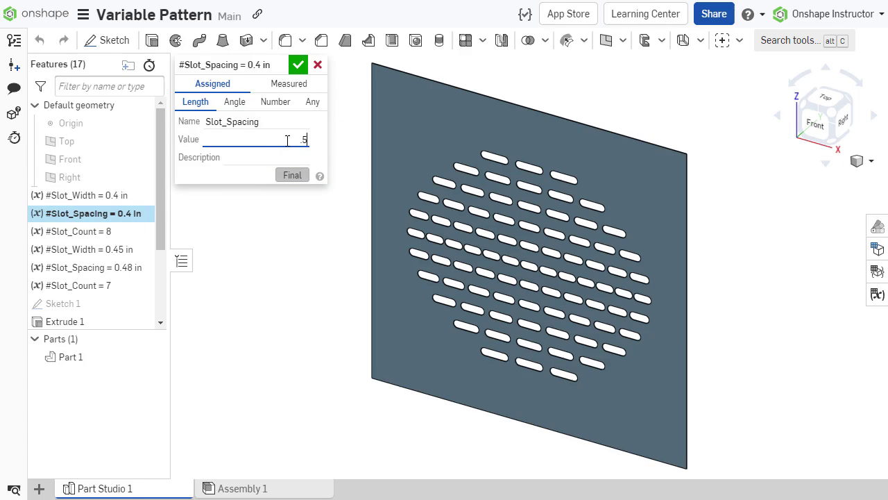
{"action": "key", "text": "Tab"}
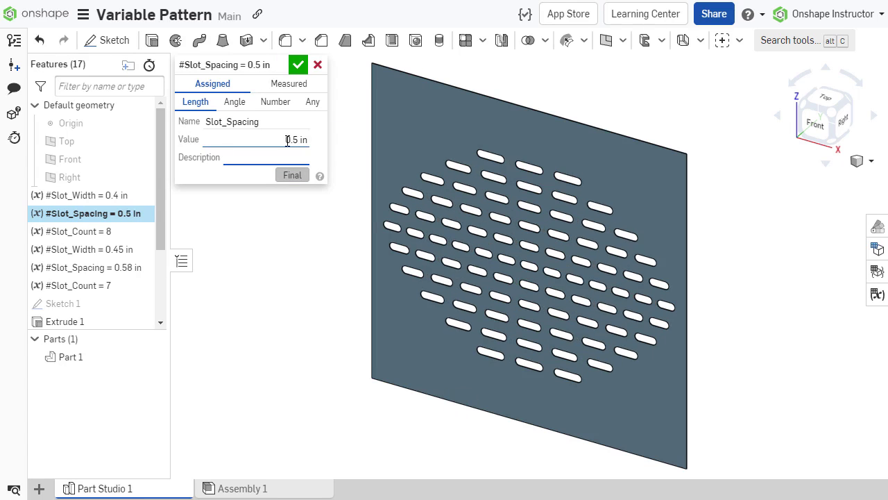